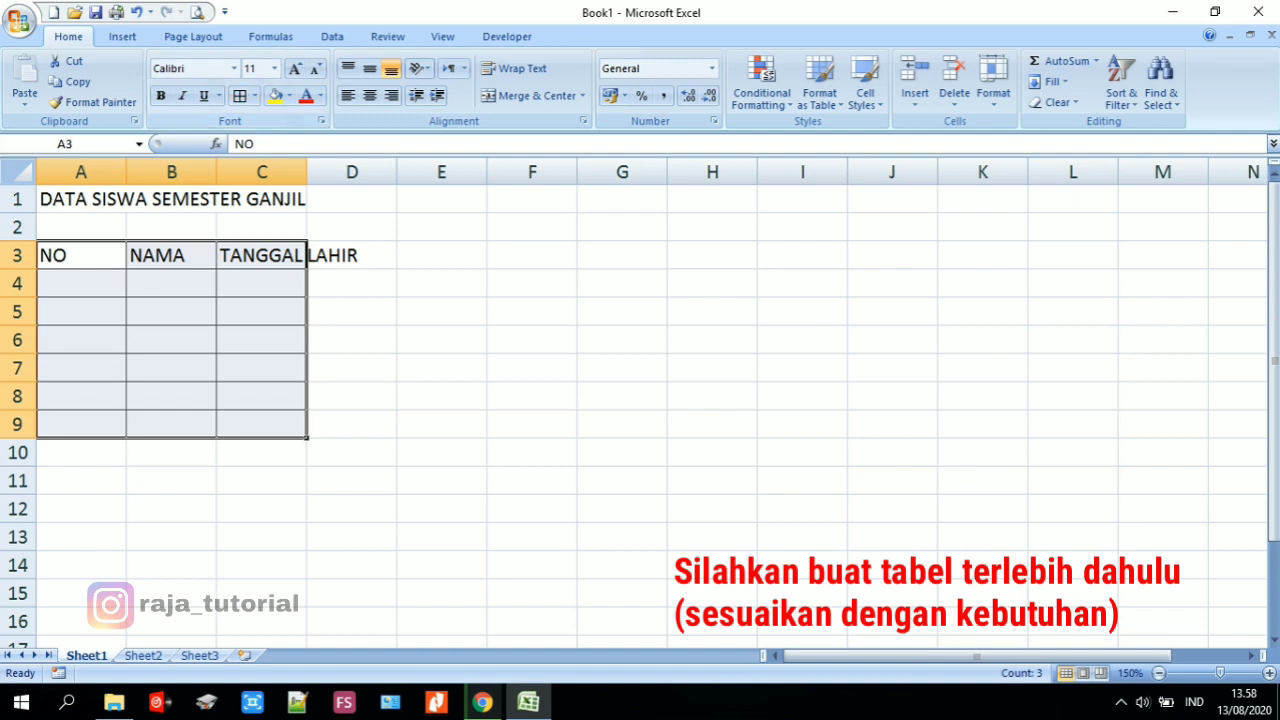
Widen the NAMA and TANGGAL LAHIR columns so that their headings fit inside the table
left_click(442, 255)
left_click_drag(216, 172, 263, 172)
left_click_drag(353, 172, 443, 172)
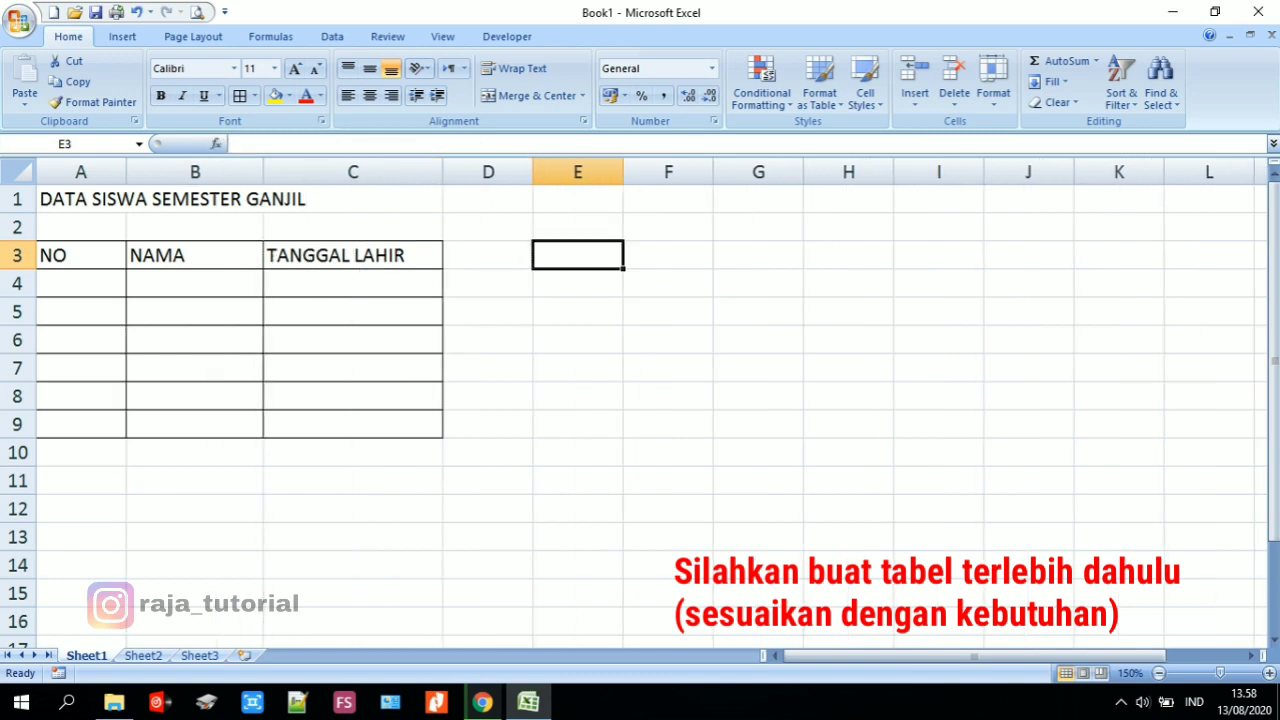
Centre table range A3:C9 horizontally and vertically, and left-align the body cells B4:C9
left_click_drag(60, 255, 420, 424)
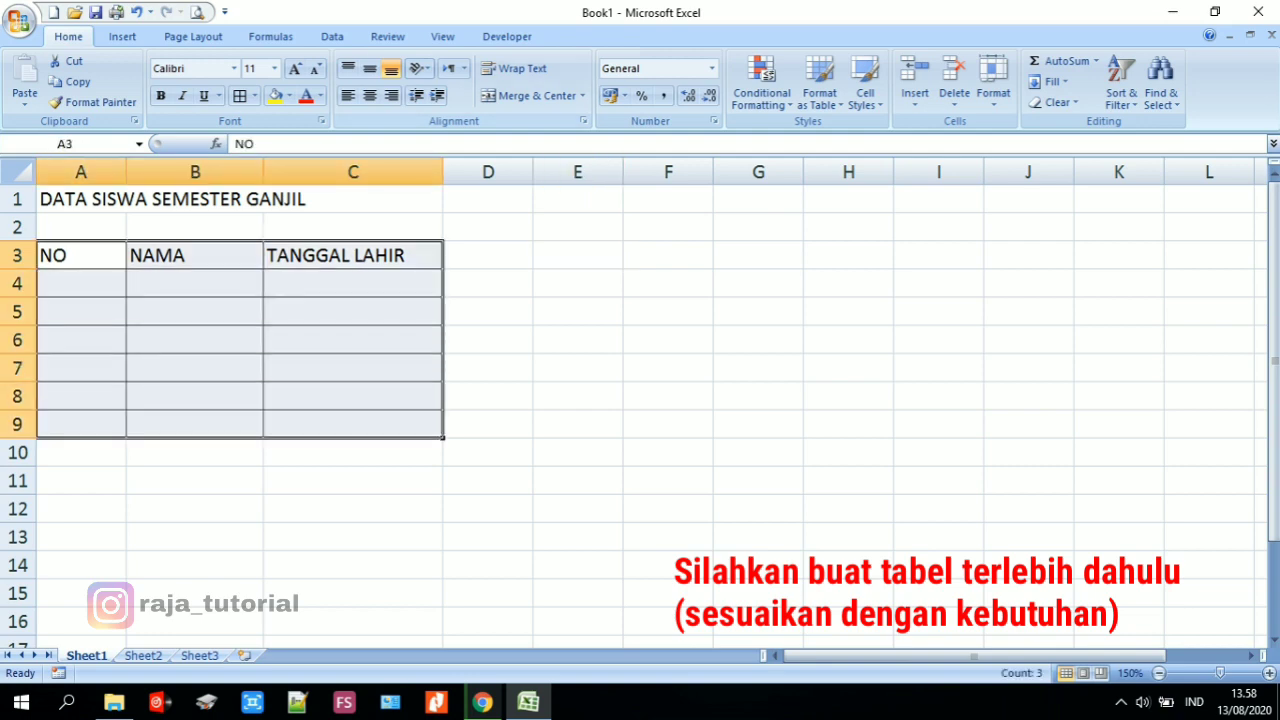
left_click(370, 96)
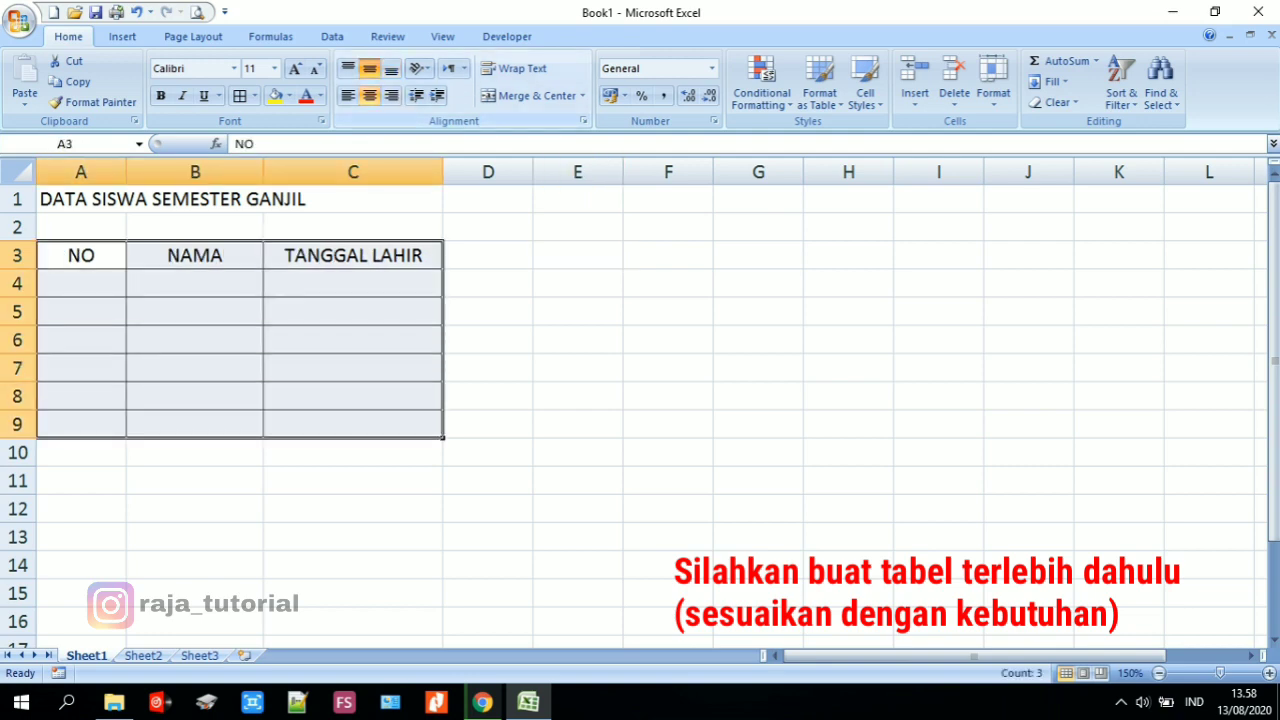
left_click_drag(195, 283, 353, 424)
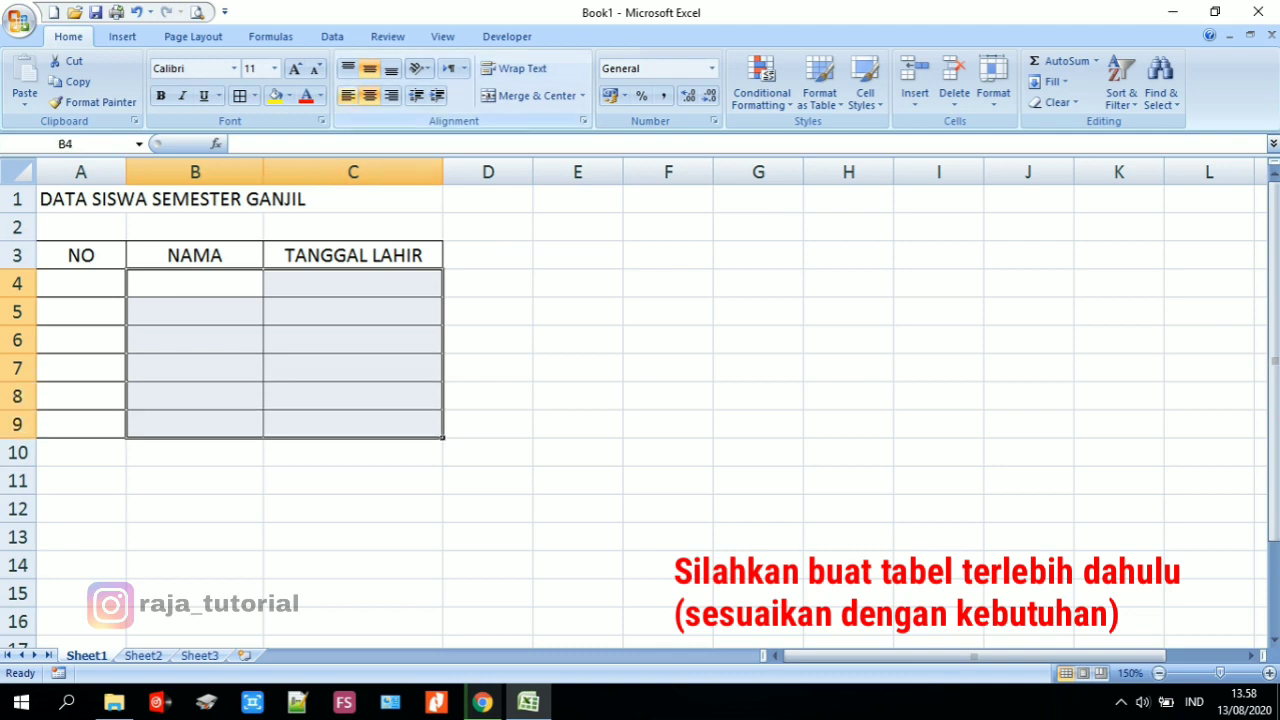
Increase the height of heading row 3 to about one and a half times a normal row
left_click(30, 283)
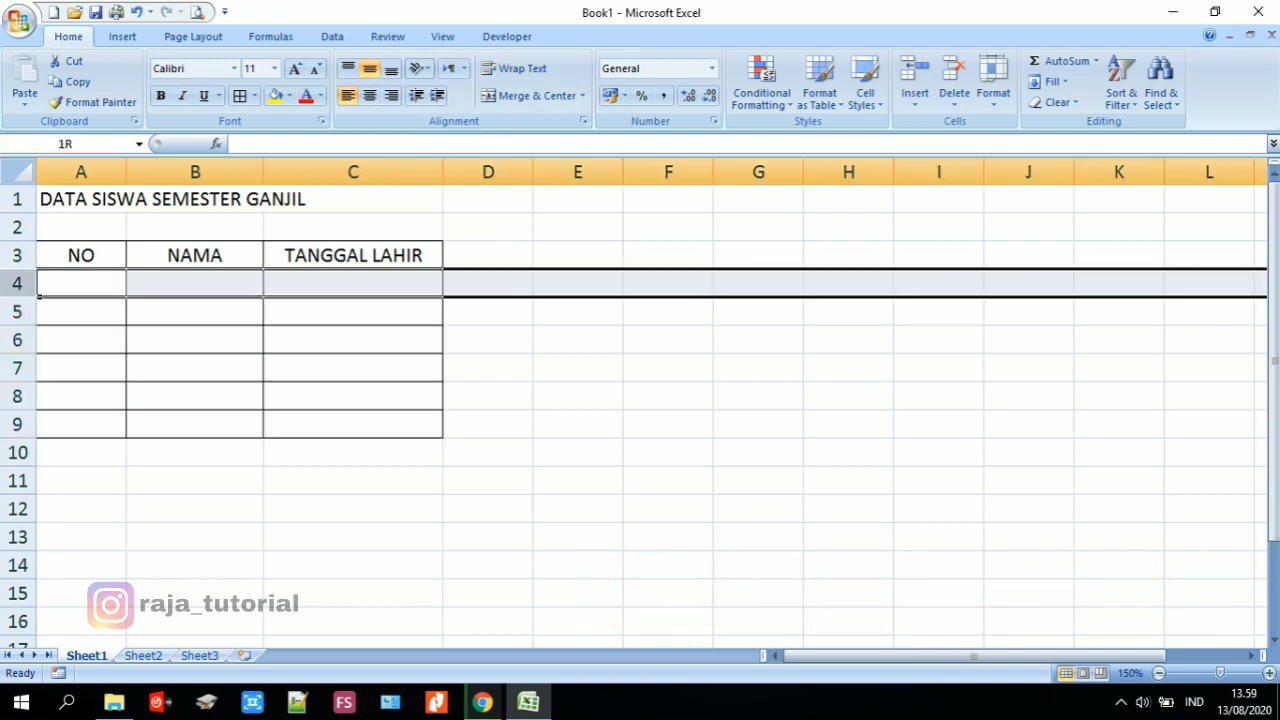
left_click_drag(17, 269, 17, 283)
left_click(40, 309)
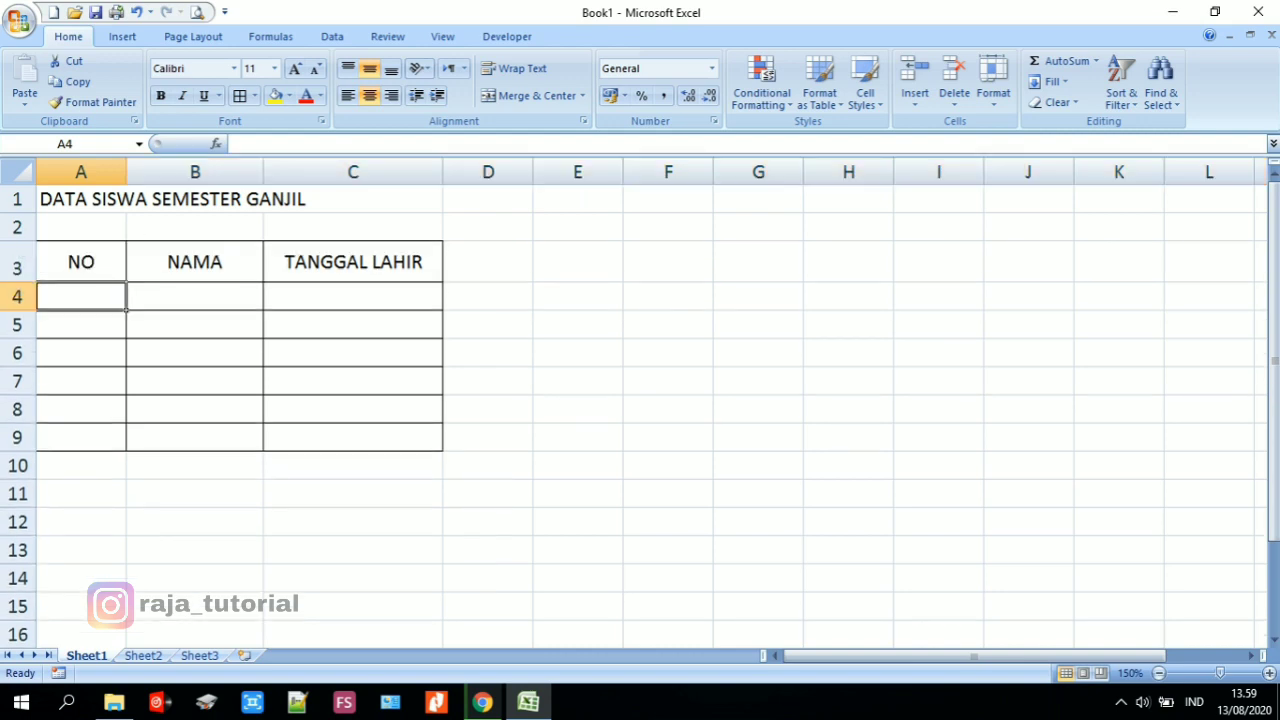
Number the table rows 1 to 6 in the NO column, cells A4:A9
type("1")
key("Return")
type("2")
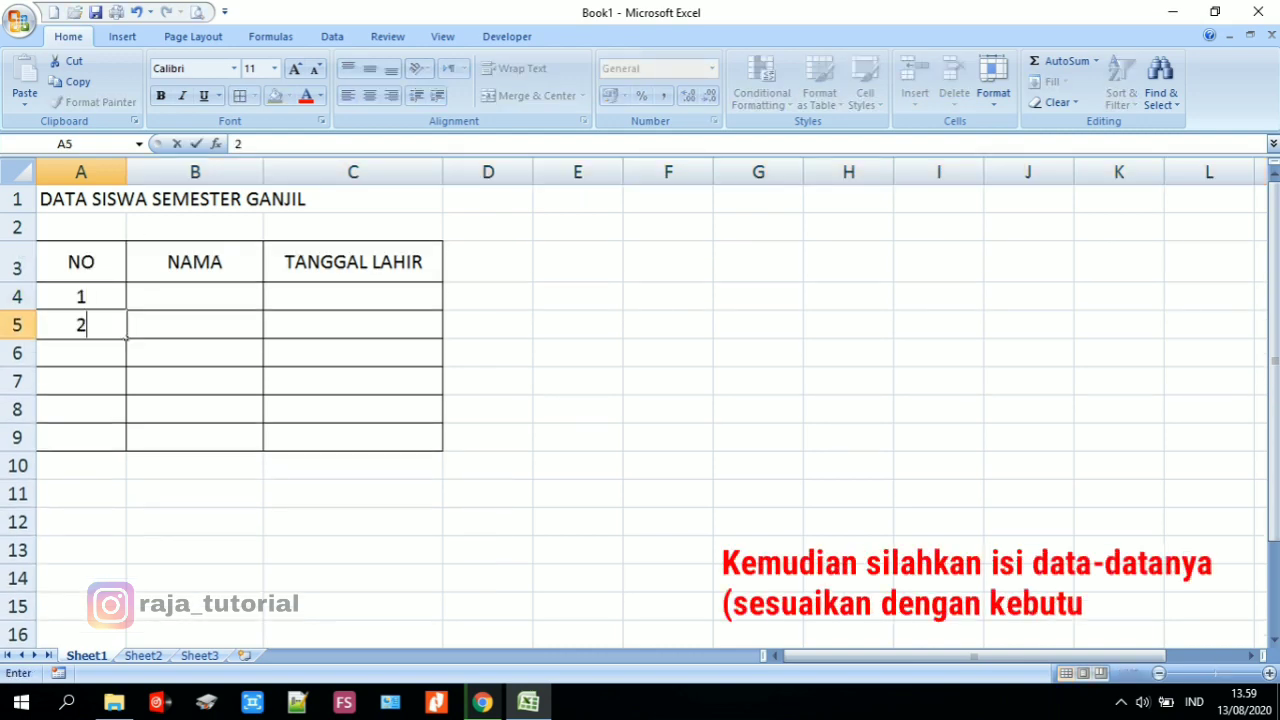
left_click_drag(80, 296, 130, 452)
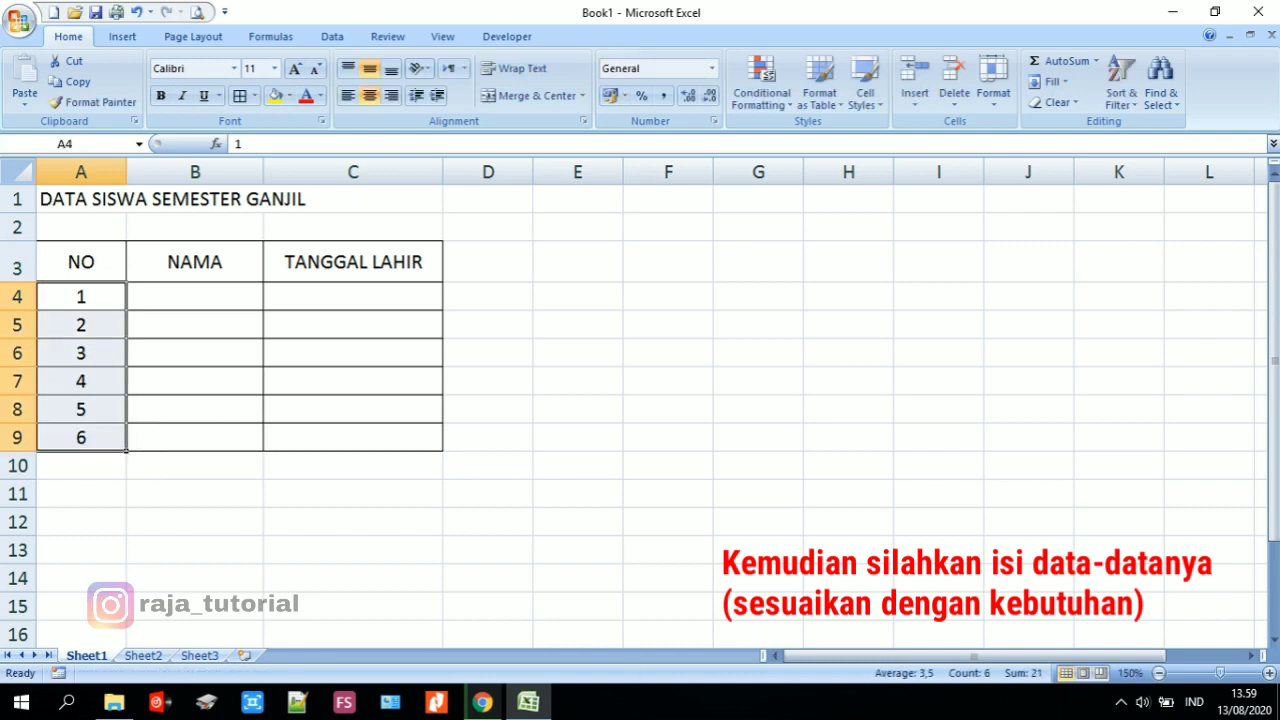
Enter the first three students' names in the NAMA column, cells B4:B6
left_click(195, 297)
type("Ag")
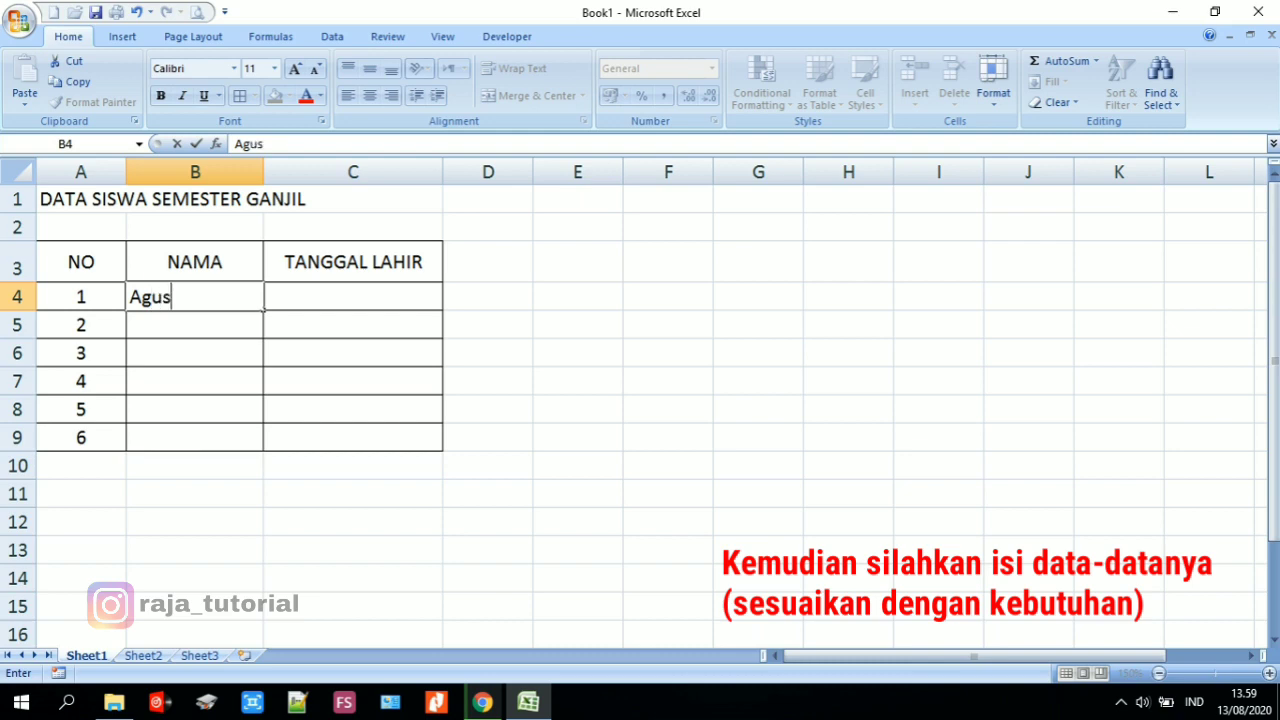
type("us")
key("Return")
type("Di")
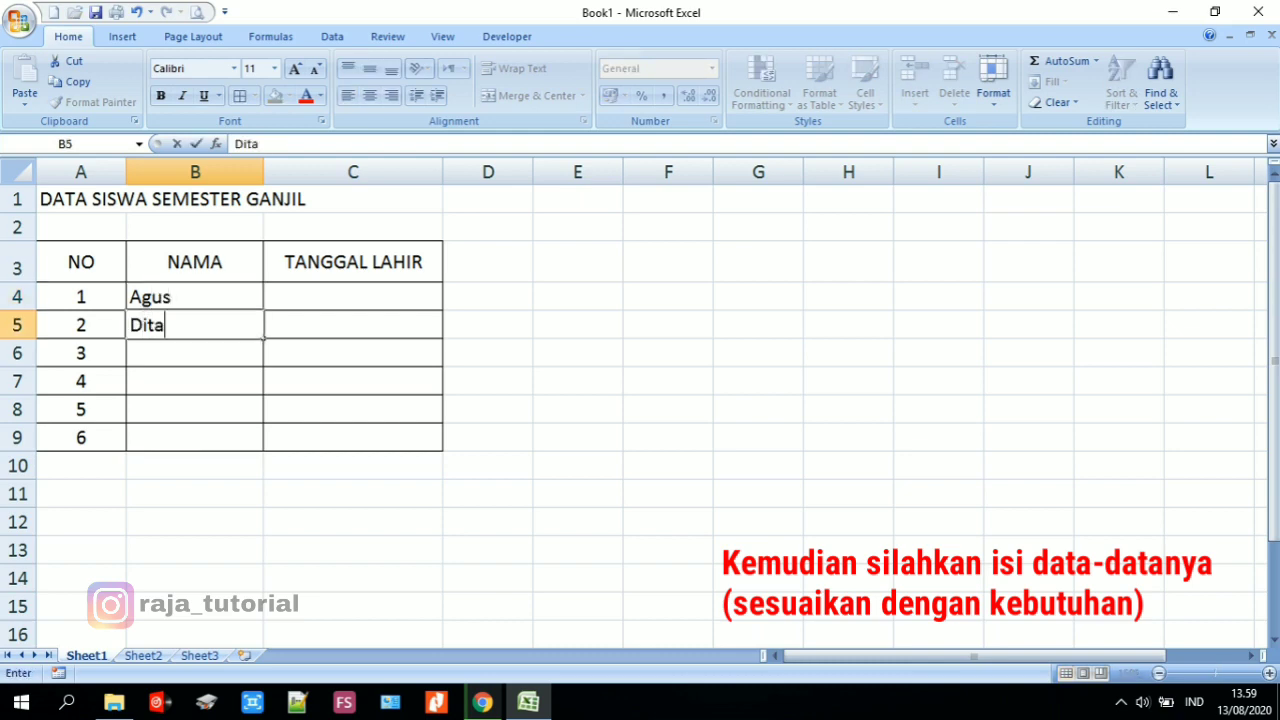
type("ta")
key("Return")
type("Mama")
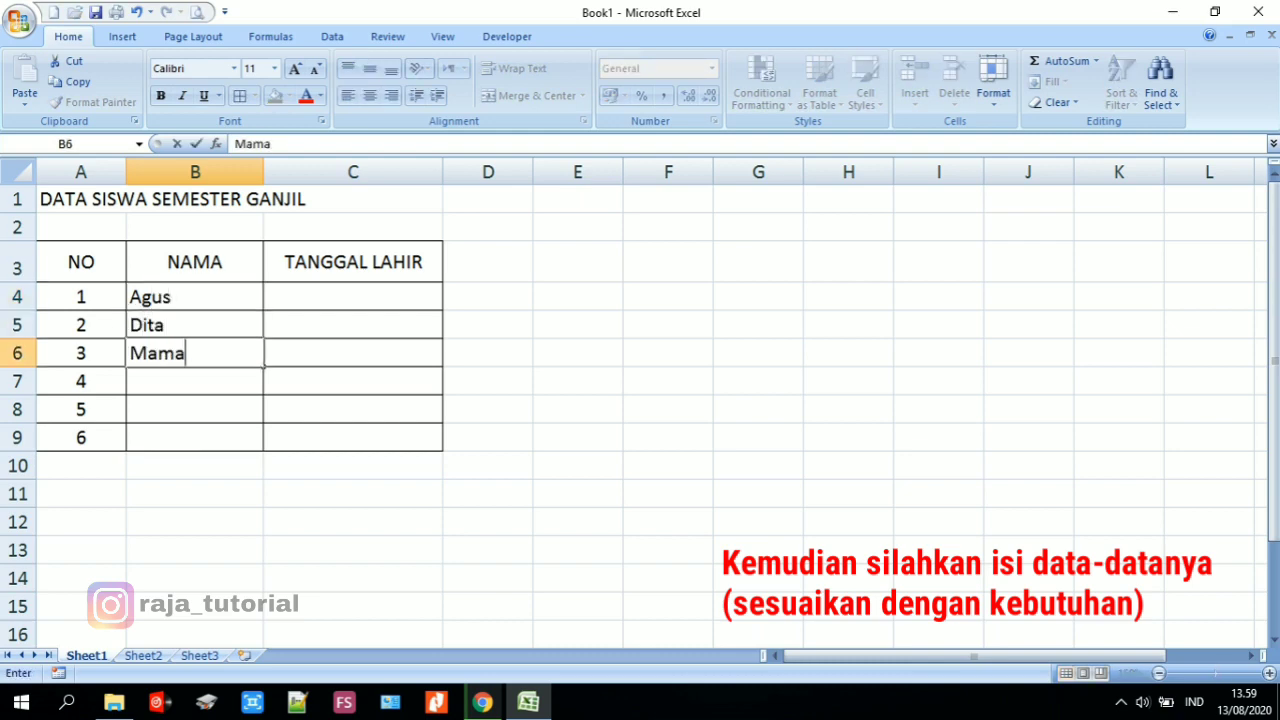
type("d")
key("Return")
Repeat the first two students' names in B7 and B8, and enter a new student's name in B9
type("Ag")
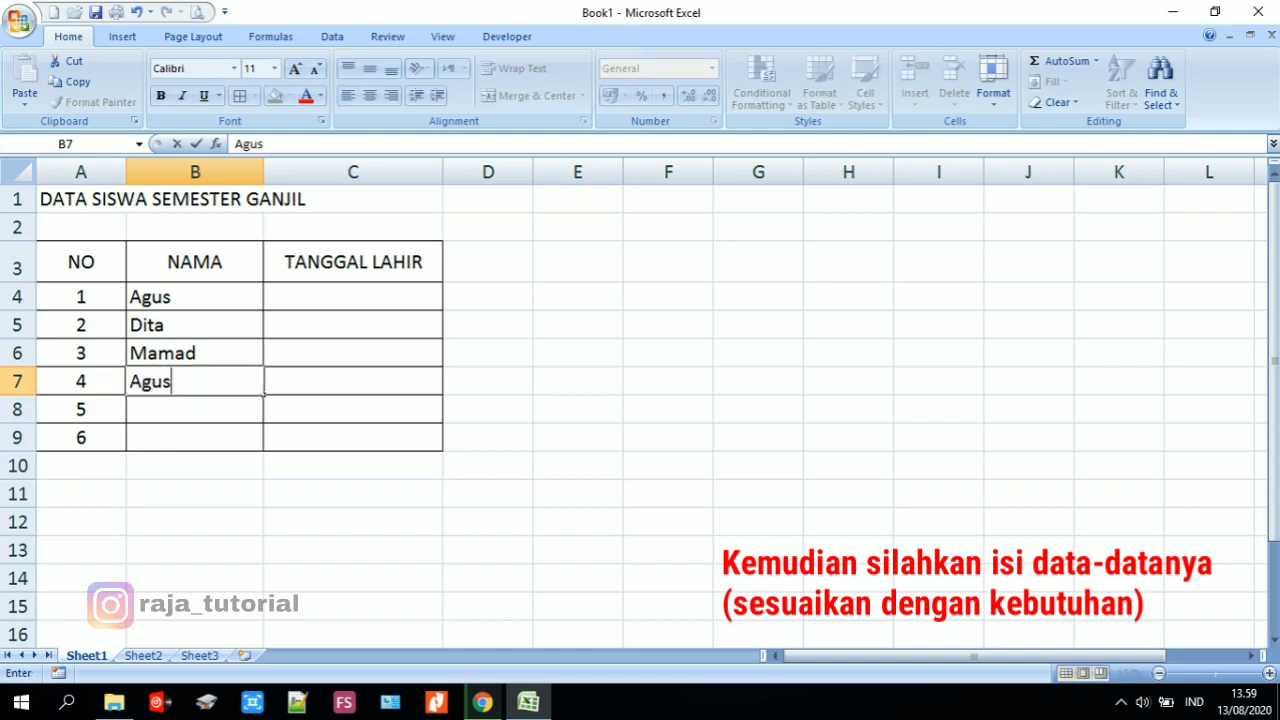
type("us")
key("Return")
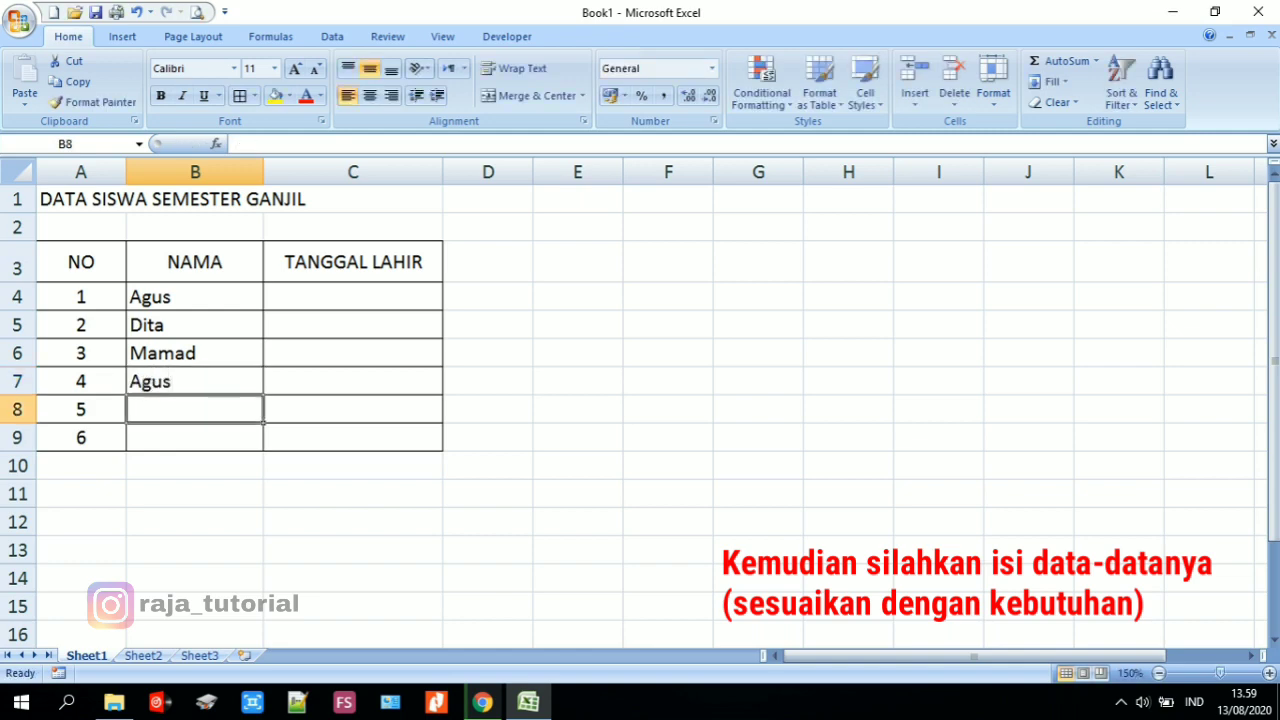
type("D")
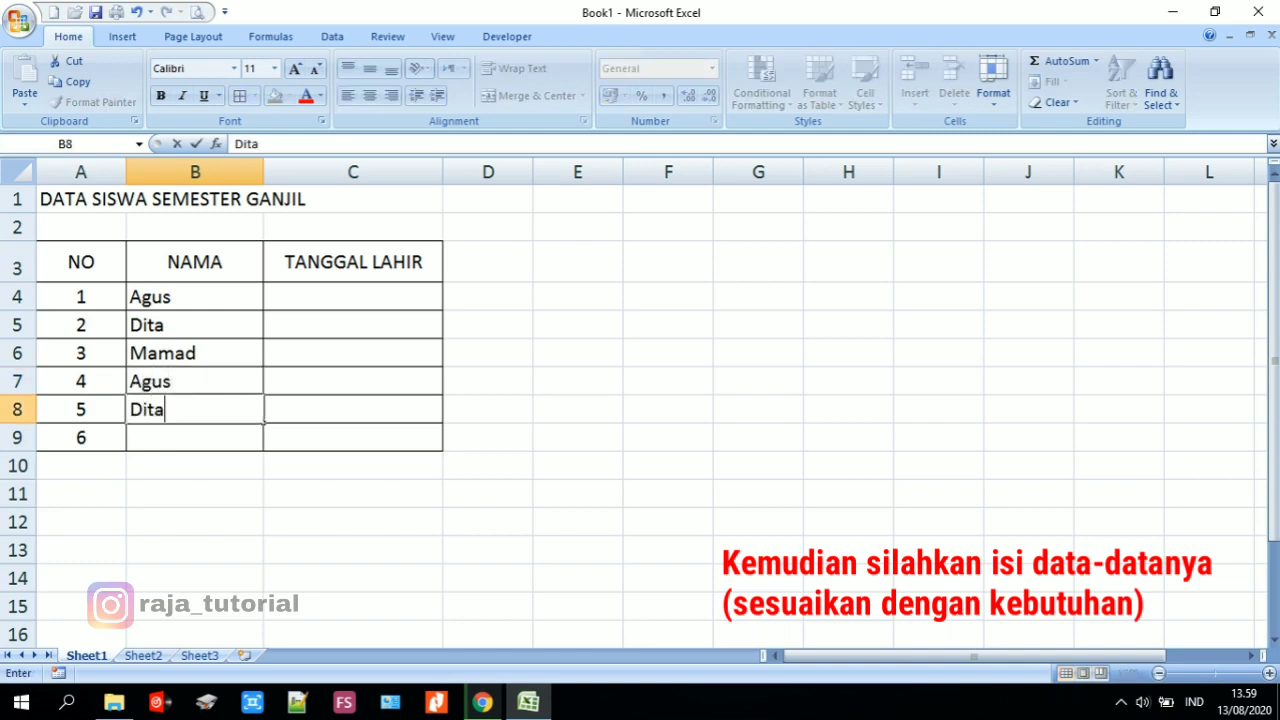
type("ita")
key("Return")
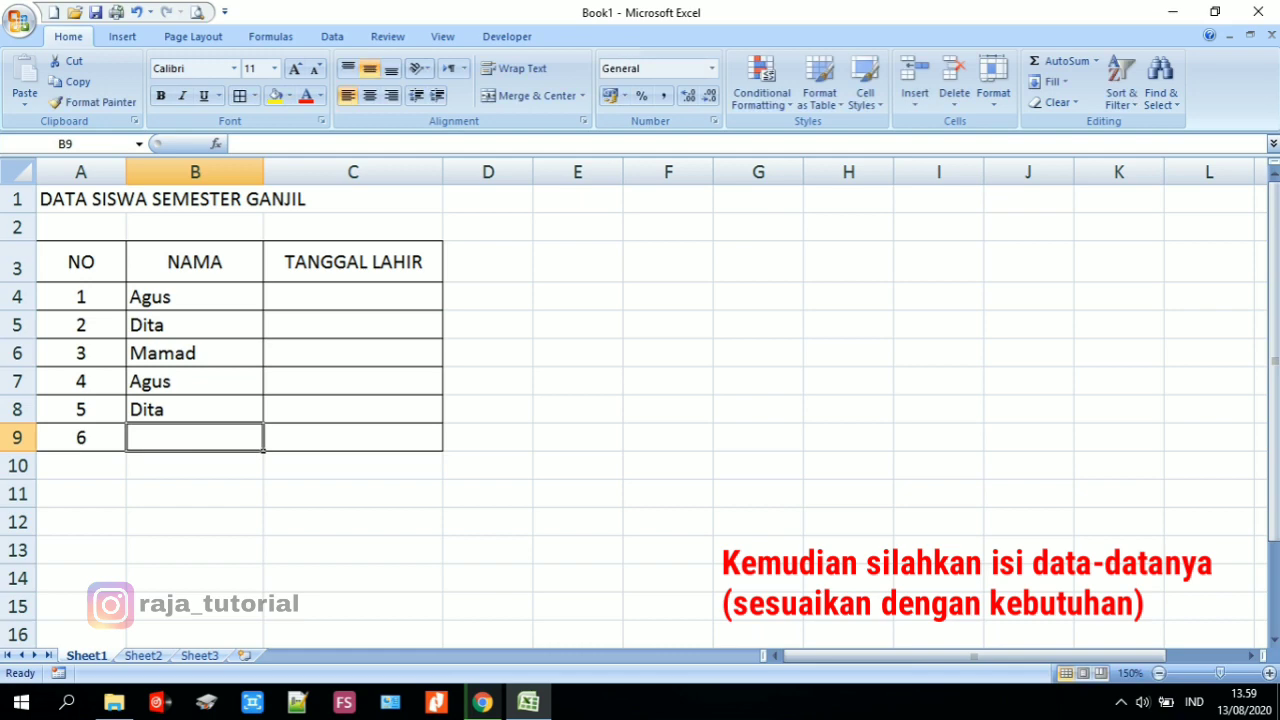
type("Shinta")
key("Return")
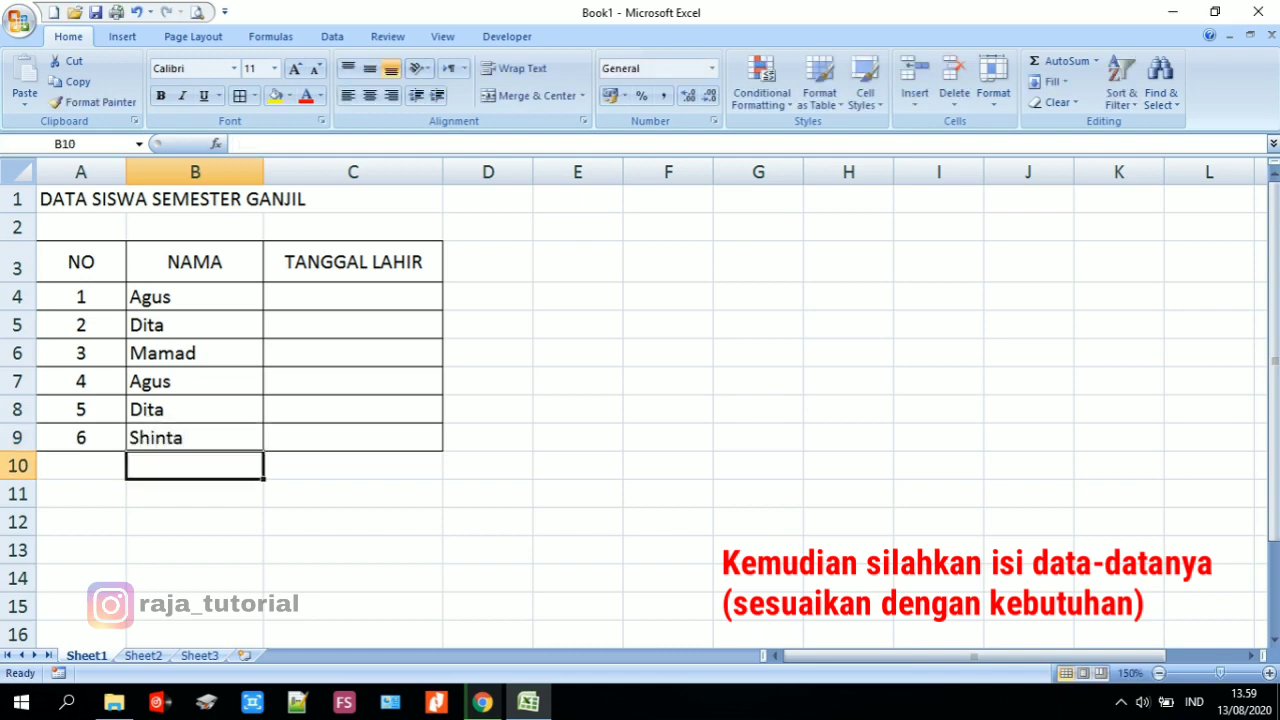
Enter the birth dates of the first three students in the TANGGAL LAHIR column, cells C4:C6
left_click(353, 297)
type("12 Agustus 2000")
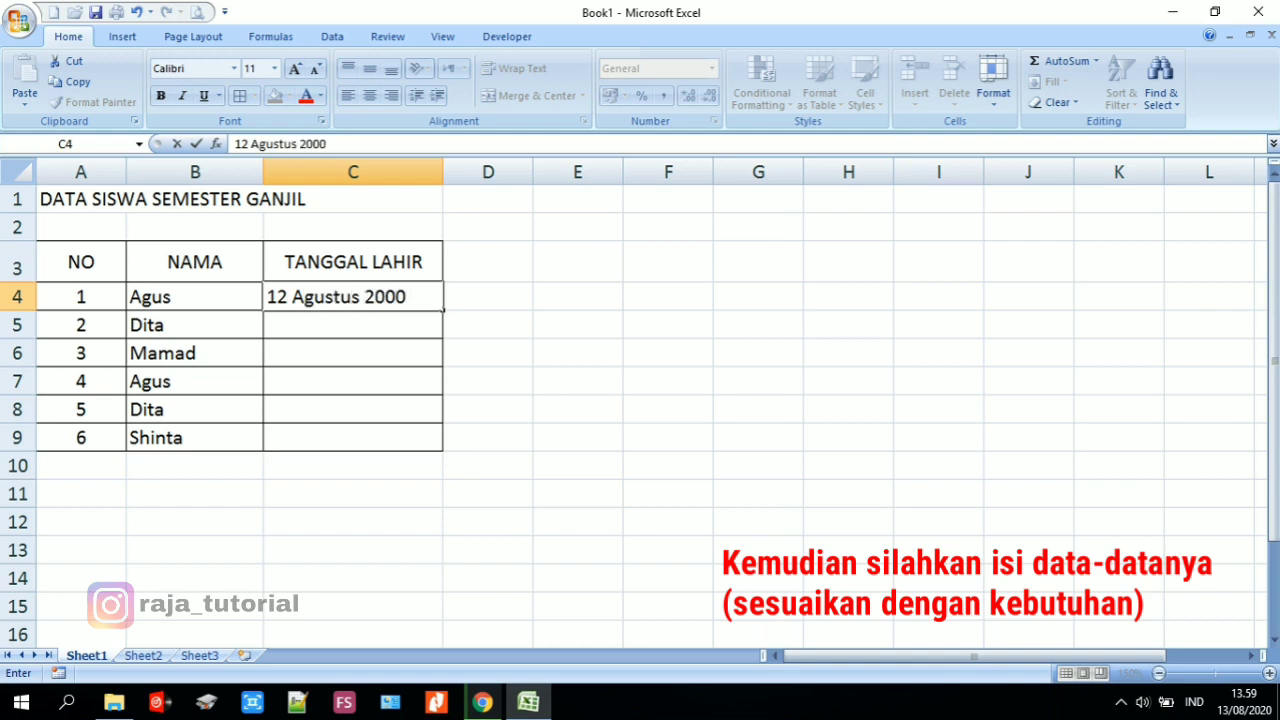
key("Return")
type("1")
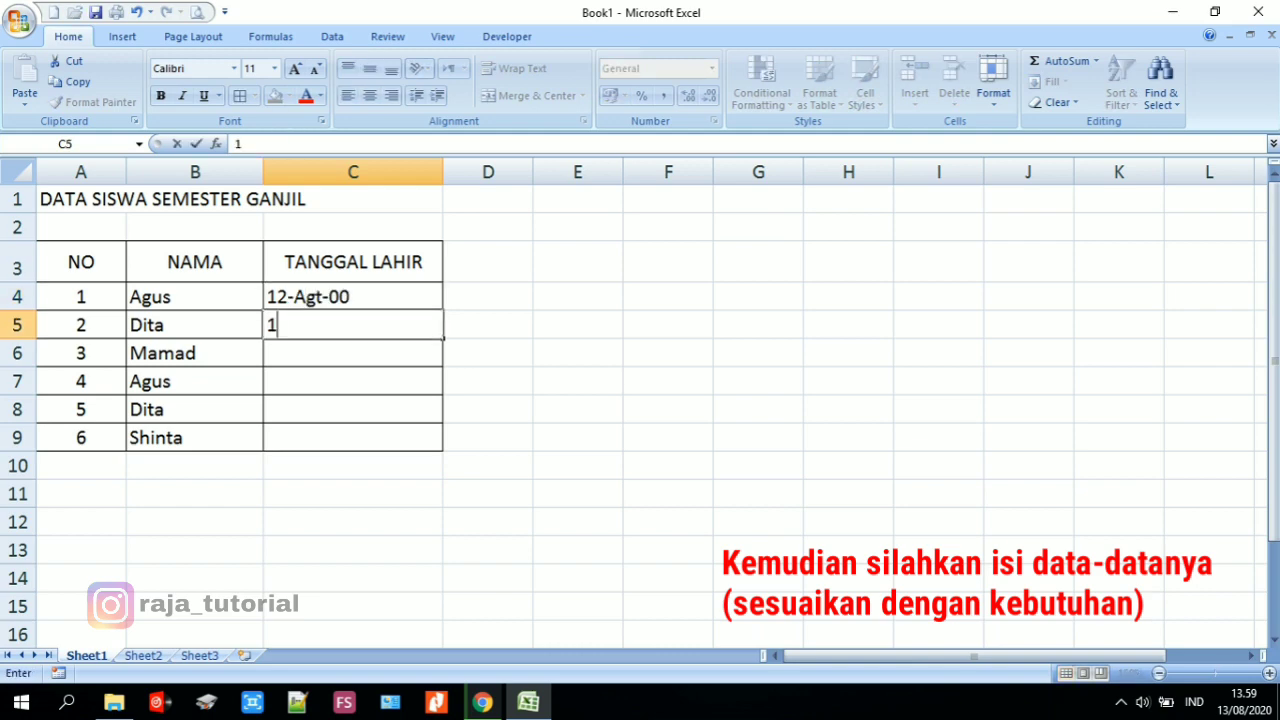
type("4 Juni 198")
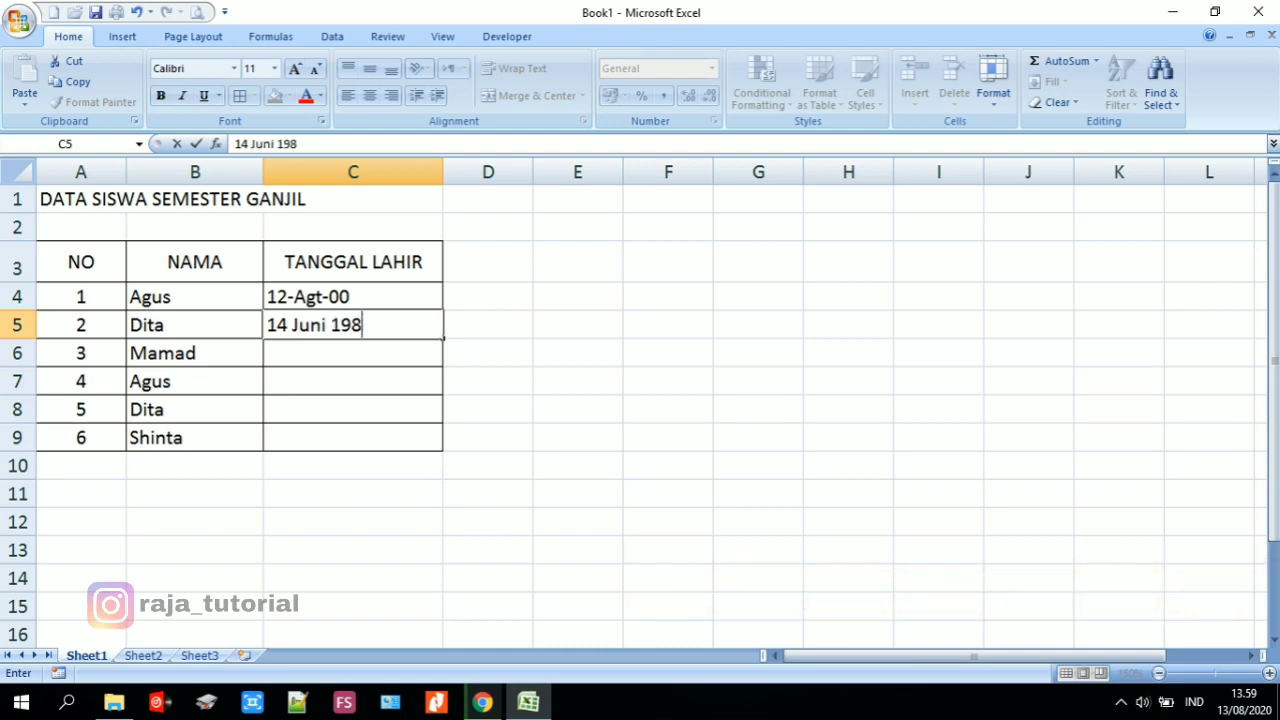
type("9")
key("Return")
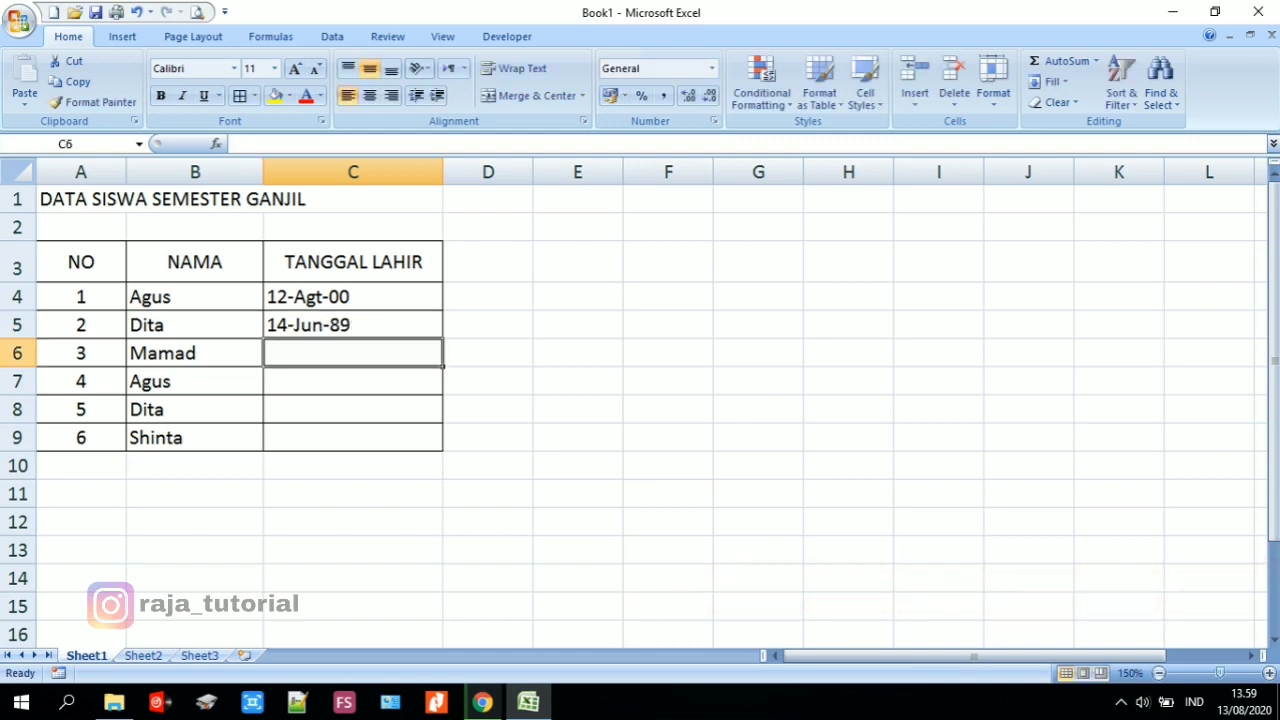
type("09 Juni 1987")
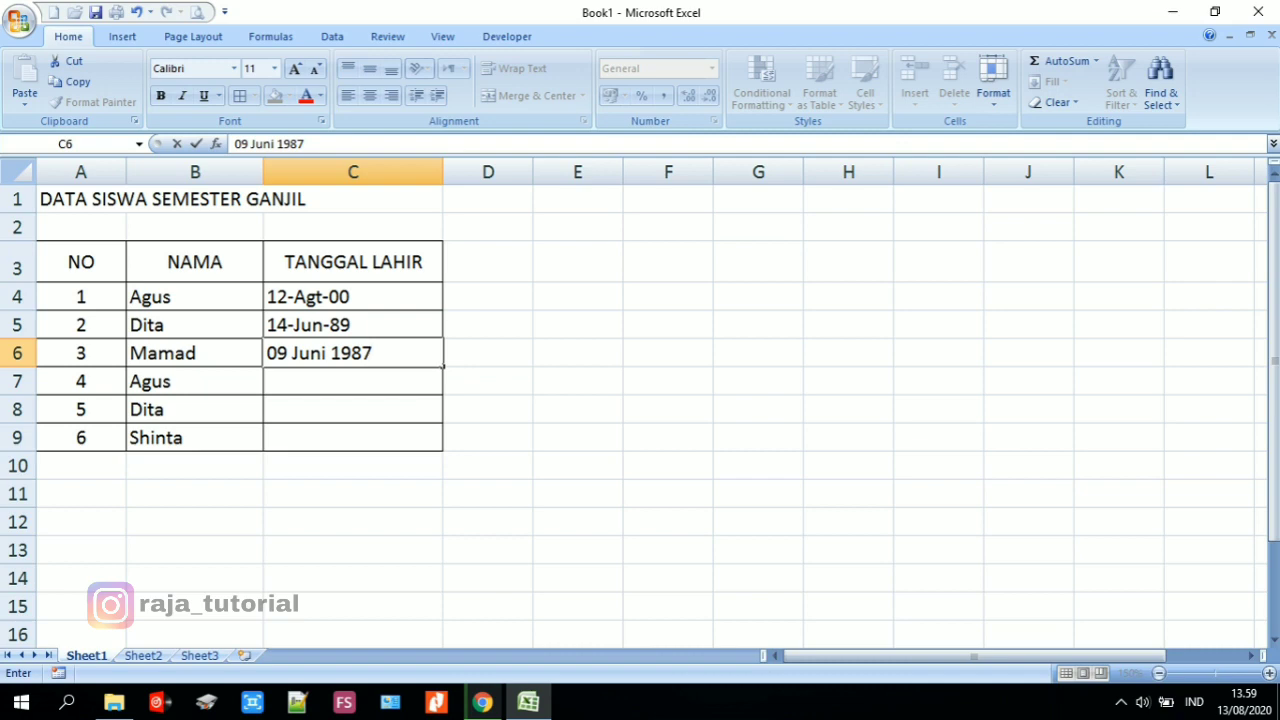
key("Return")
Repeat the first two students' birth dates in C7 and C8, and enter the last student's birth date in C9
type("12 Agu")
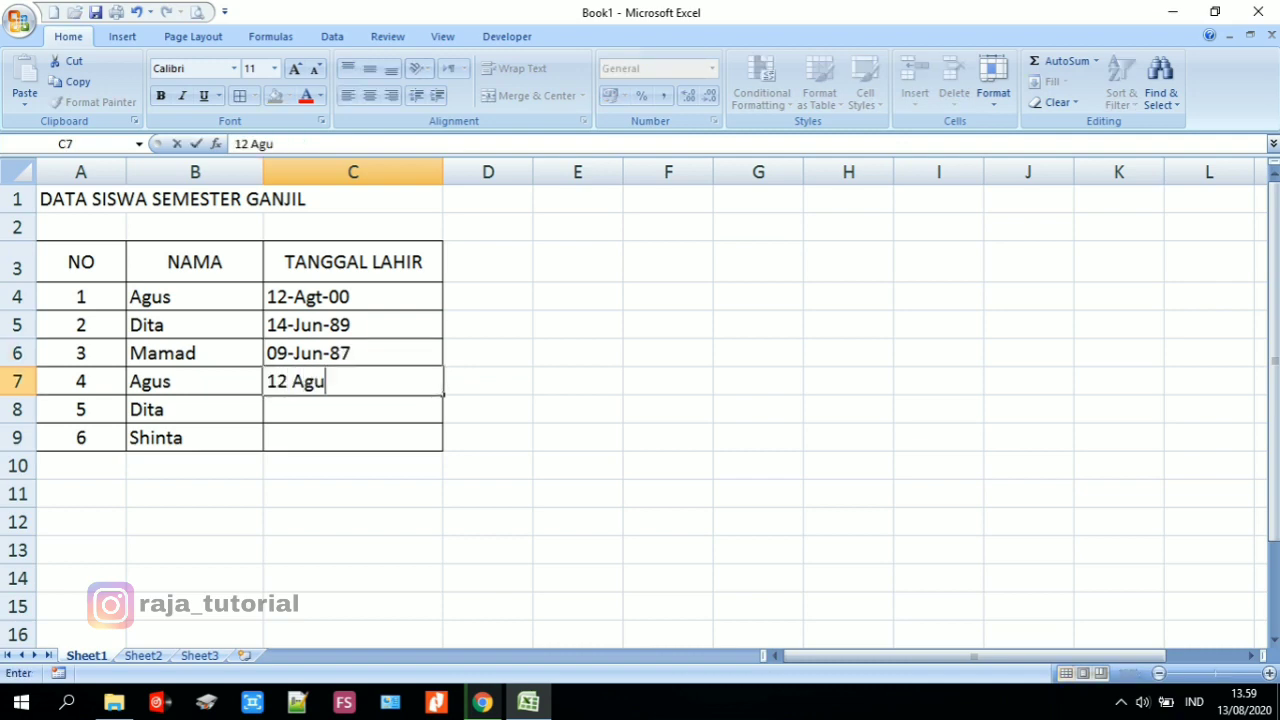
type("stus 2000")
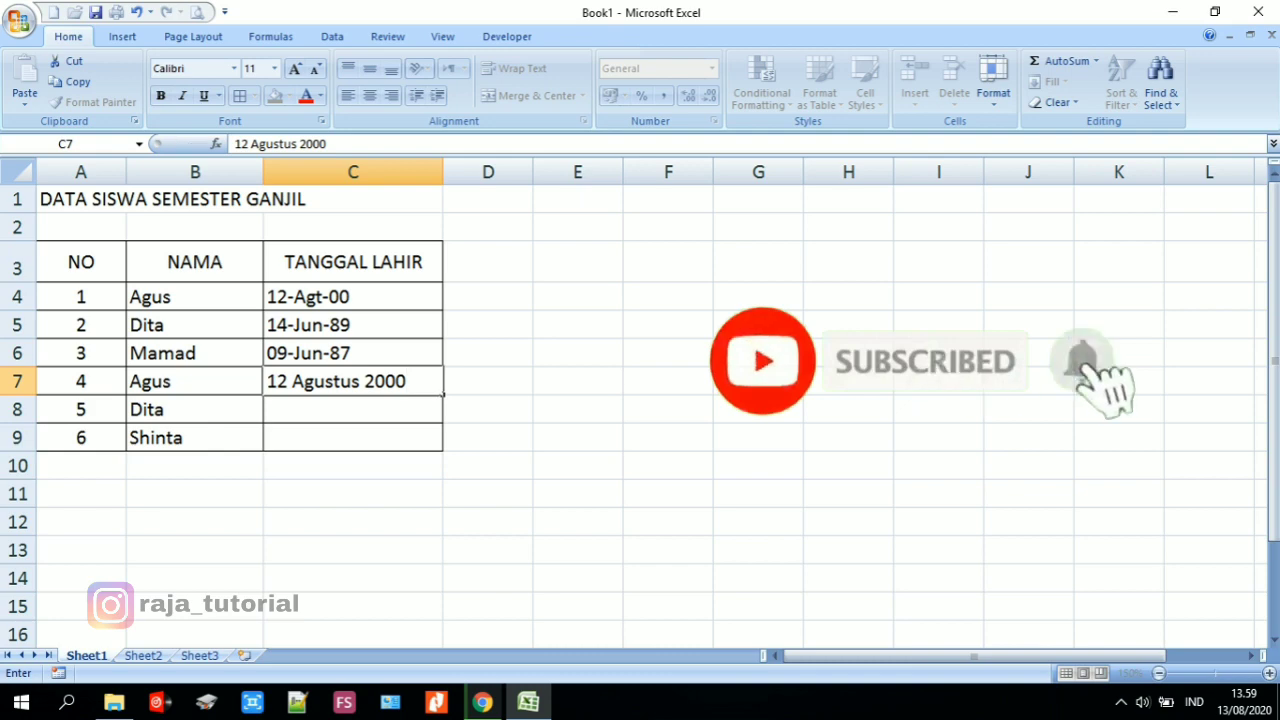
key("Return")
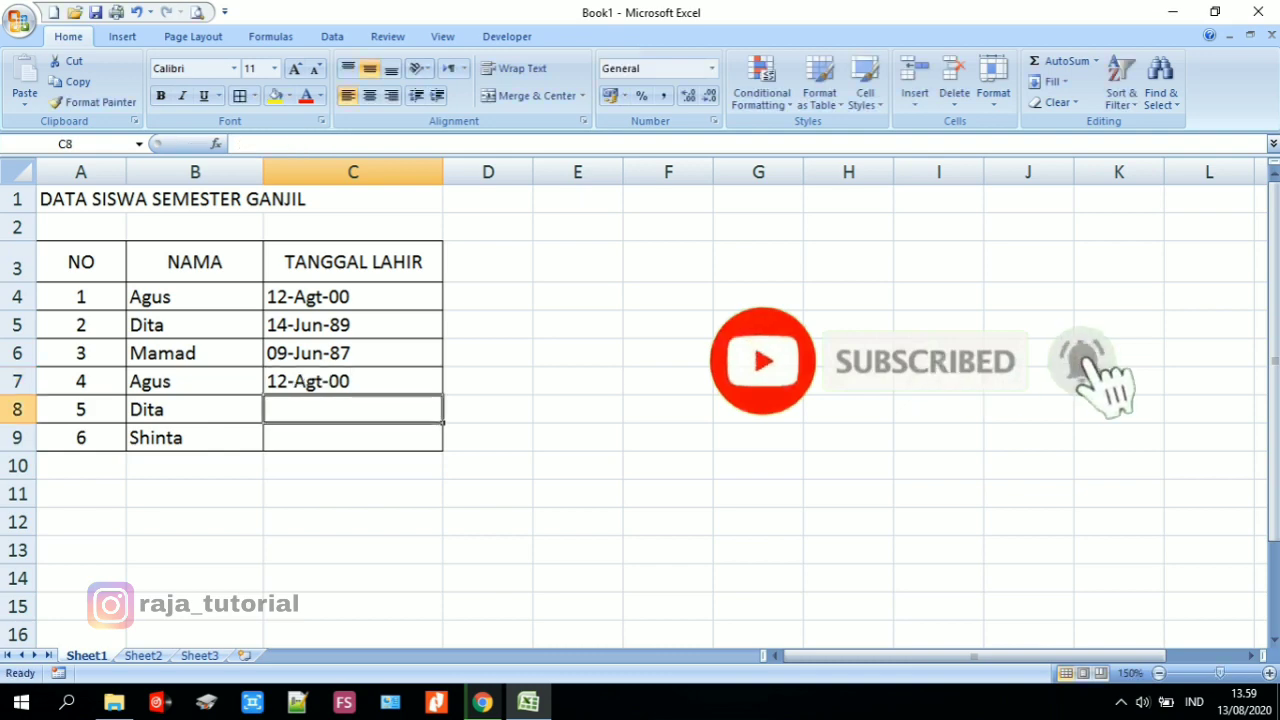
type("14 ")
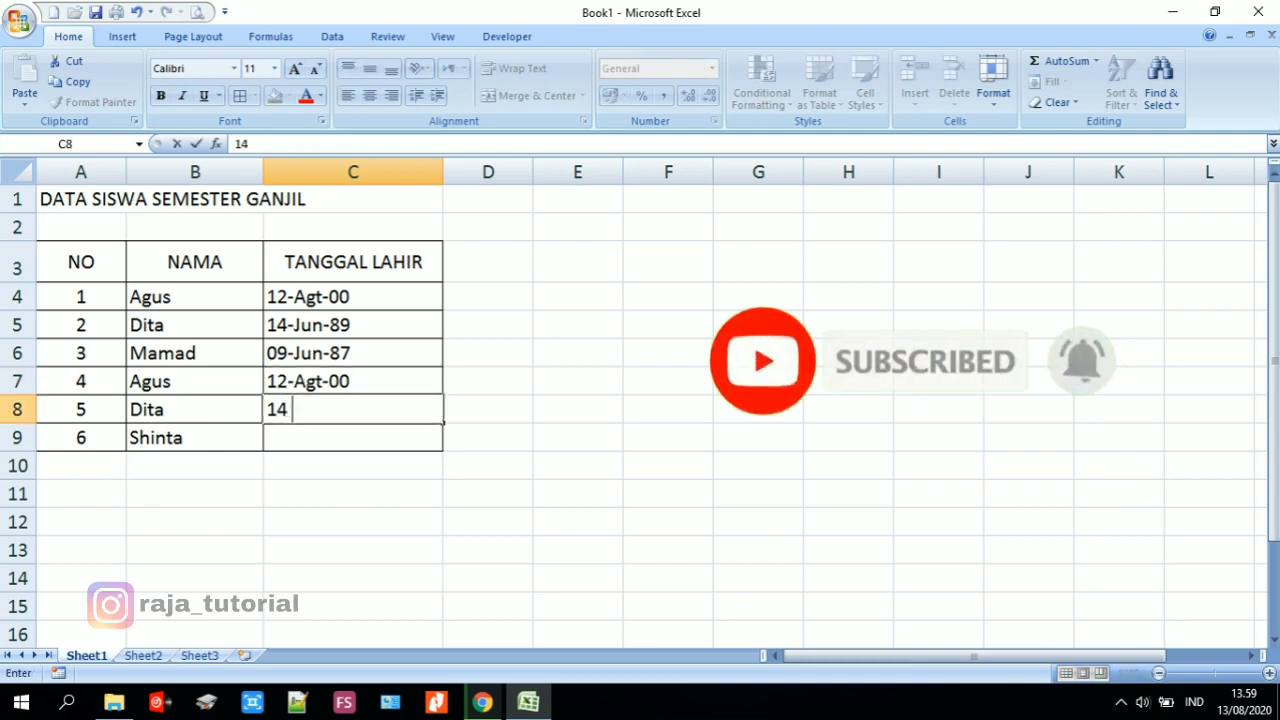
type("Juni 1989")
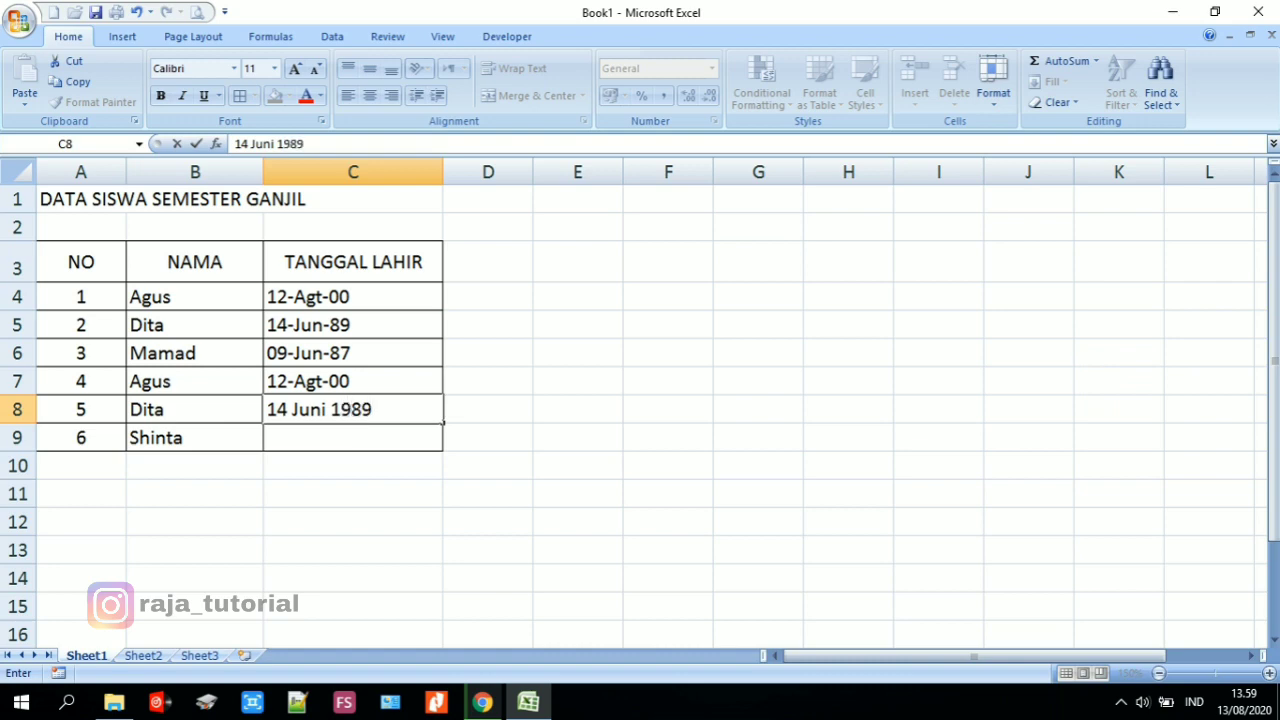
key("Return")
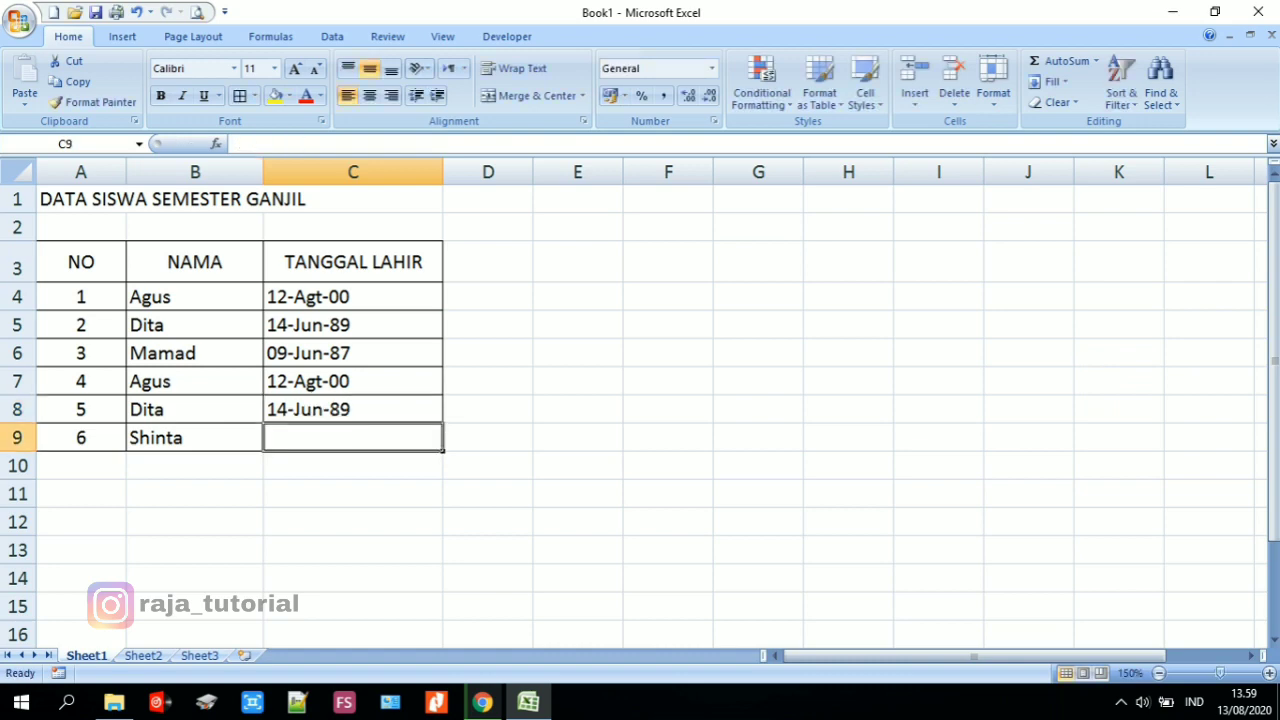
type("23 Maret 1999")
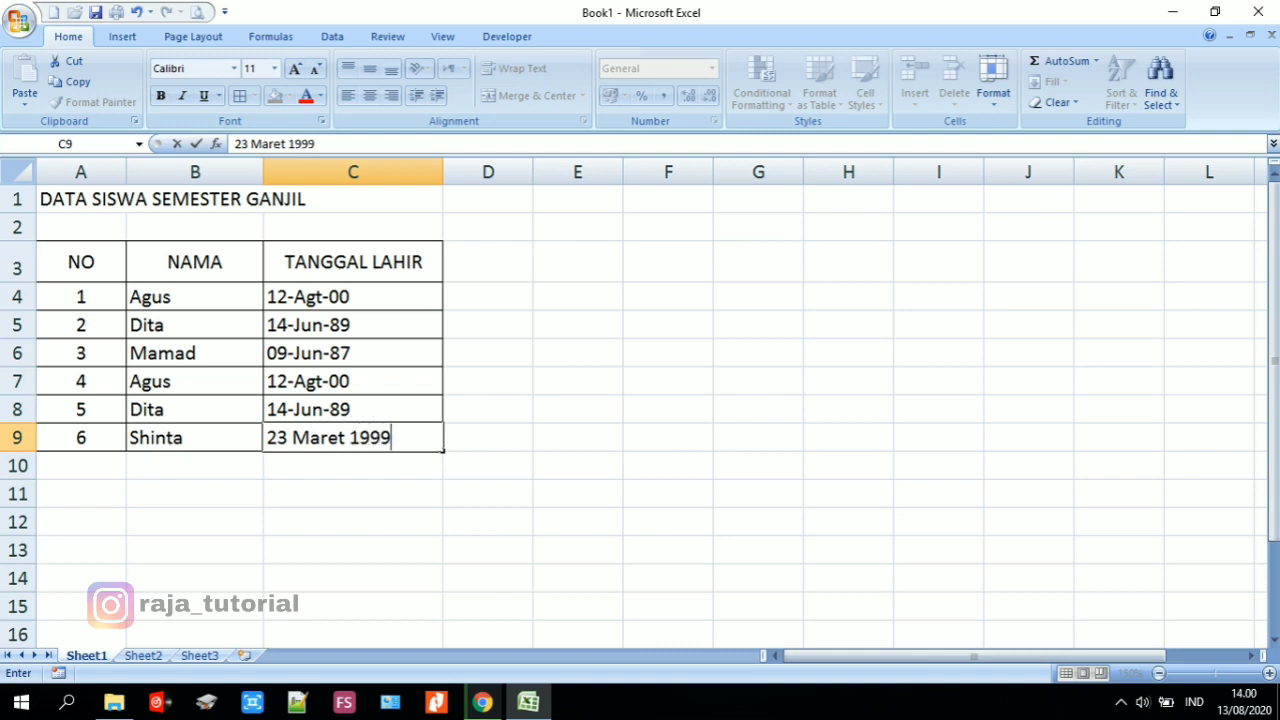
key("Return")
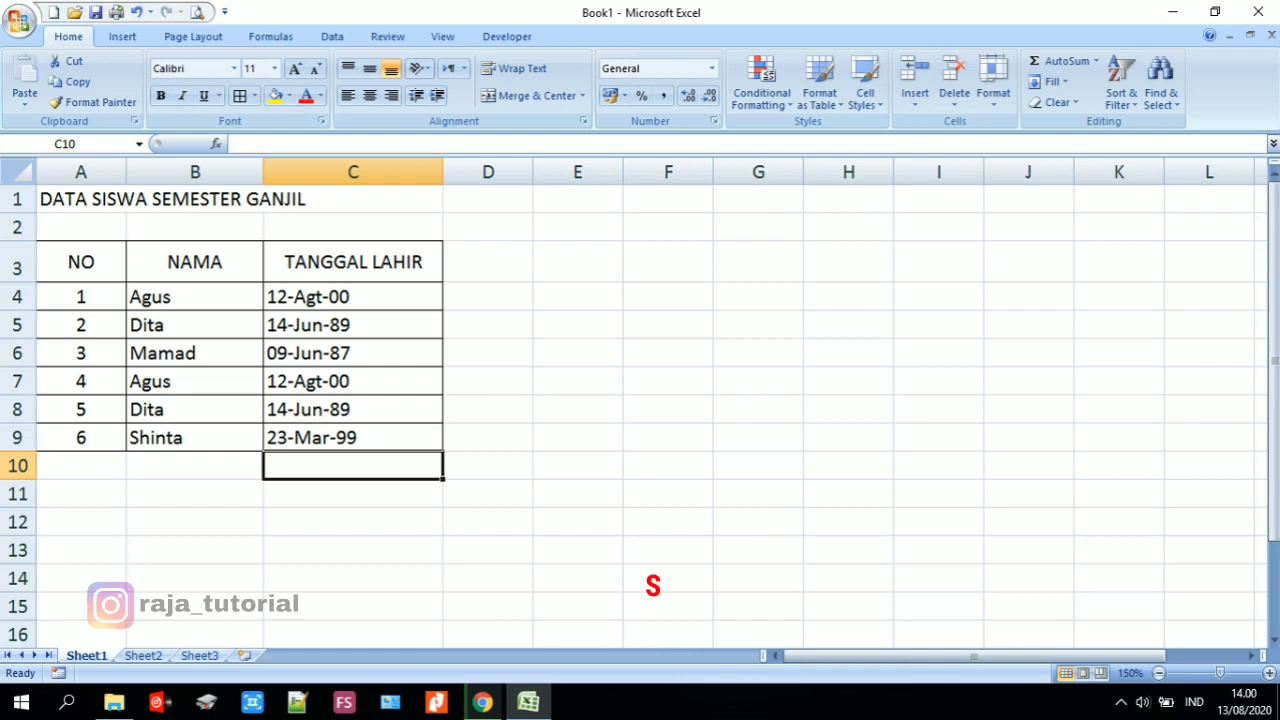
Apply a Duplicate Values conditional formatting rule to names B4:B9, using Light Red Fill with Dark Red Text
mouse_move(195, 297)
left_mouse_down()
mouse_move(195, 438)
mouse_move(195, 297)
left_mouse_up()
key("shift+Down")
key("shift+Down")
key("shift+Down")
key("shift+Down")
key("shift+Down")
key("shift+Up")
key("shift+Up")
key("shift+Up")
key("shift+Up")
key("shift+Up")
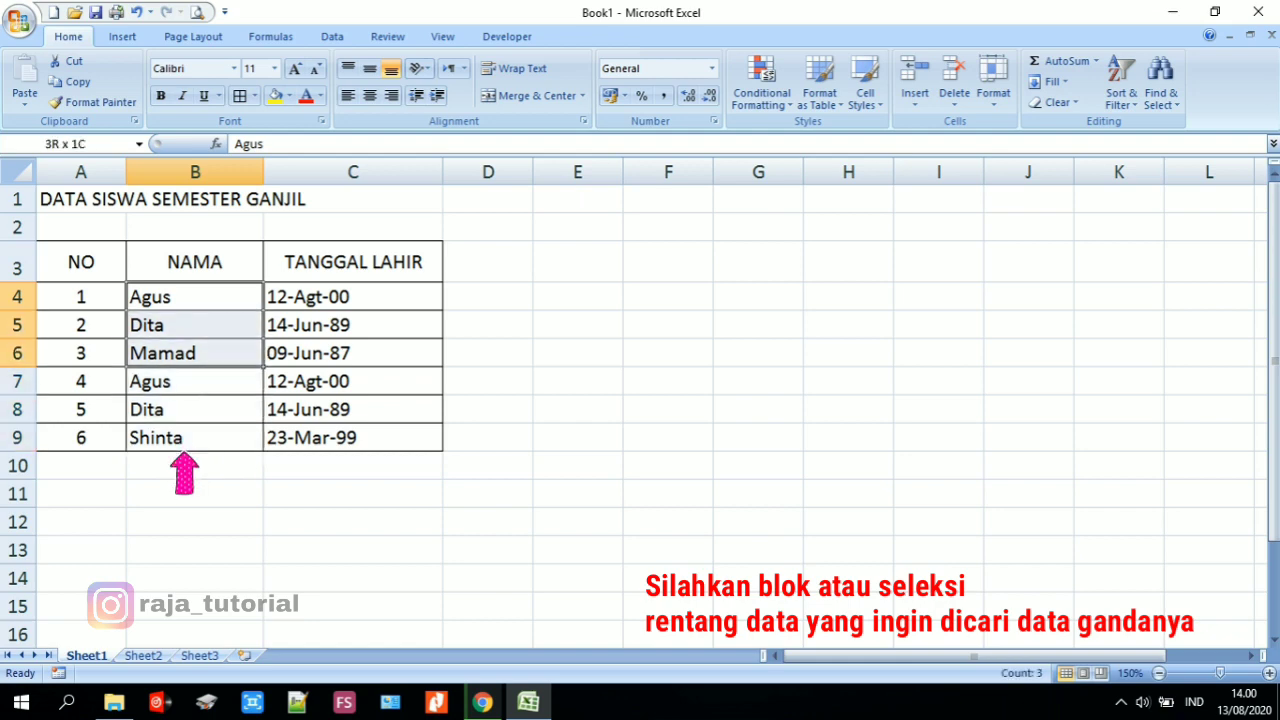
key("shift+Down")
key("shift+Down")
key("shift+Down")
key("shift+Down")
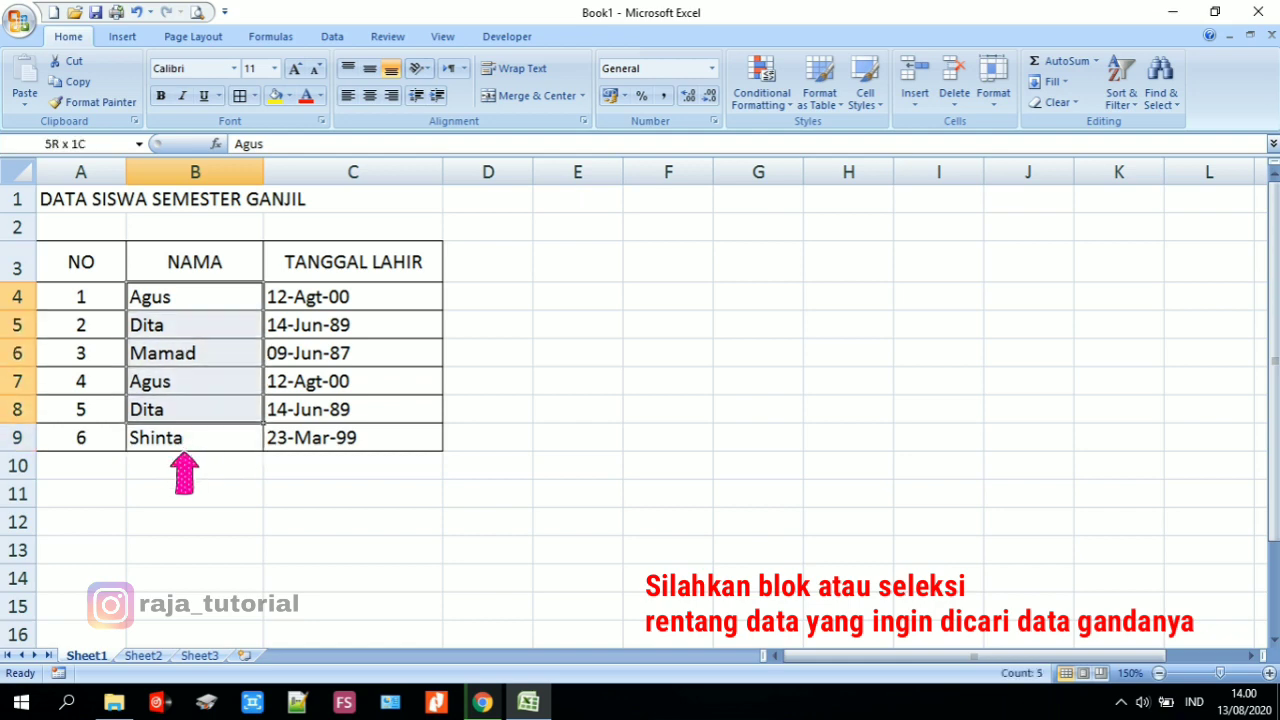
key("shift+Up")
key("shift+Up")
key("shift+Up")
key("shift+Up")
key("shift+Down")
key("shift+Down")
key("shift+Down")
key("shift+Down")
key("shift+Down")
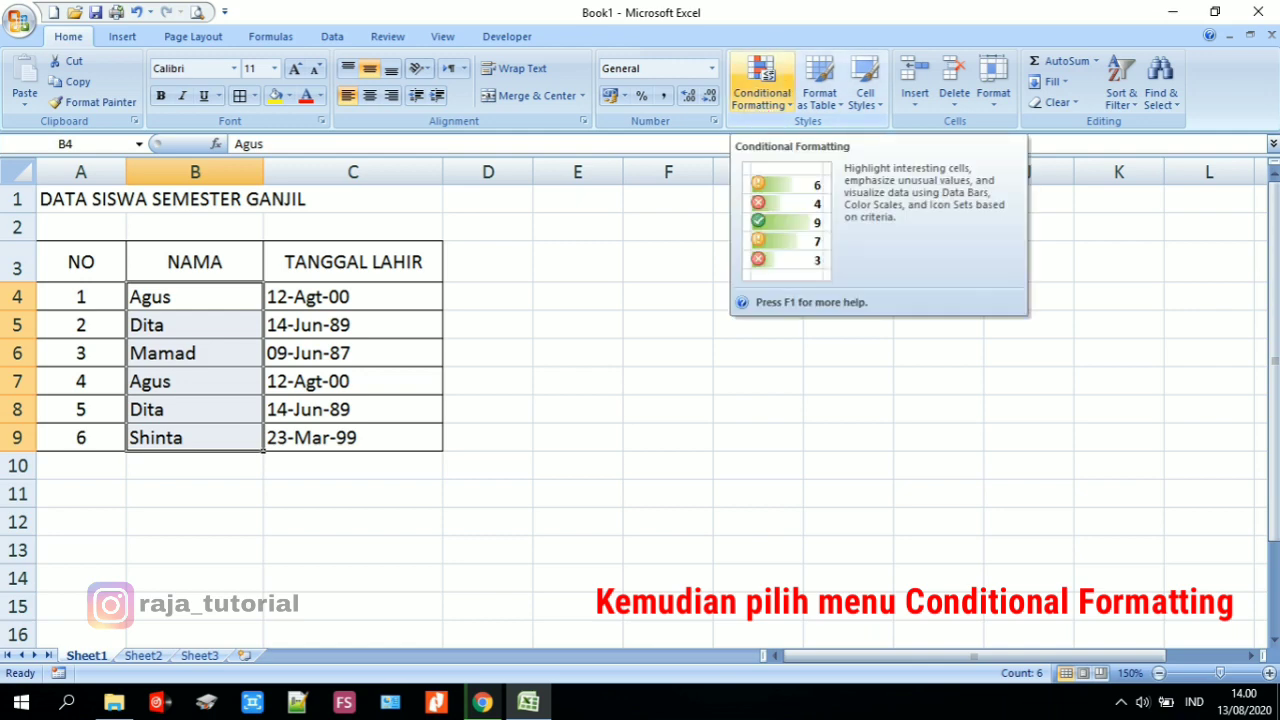
left_click(762, 85)
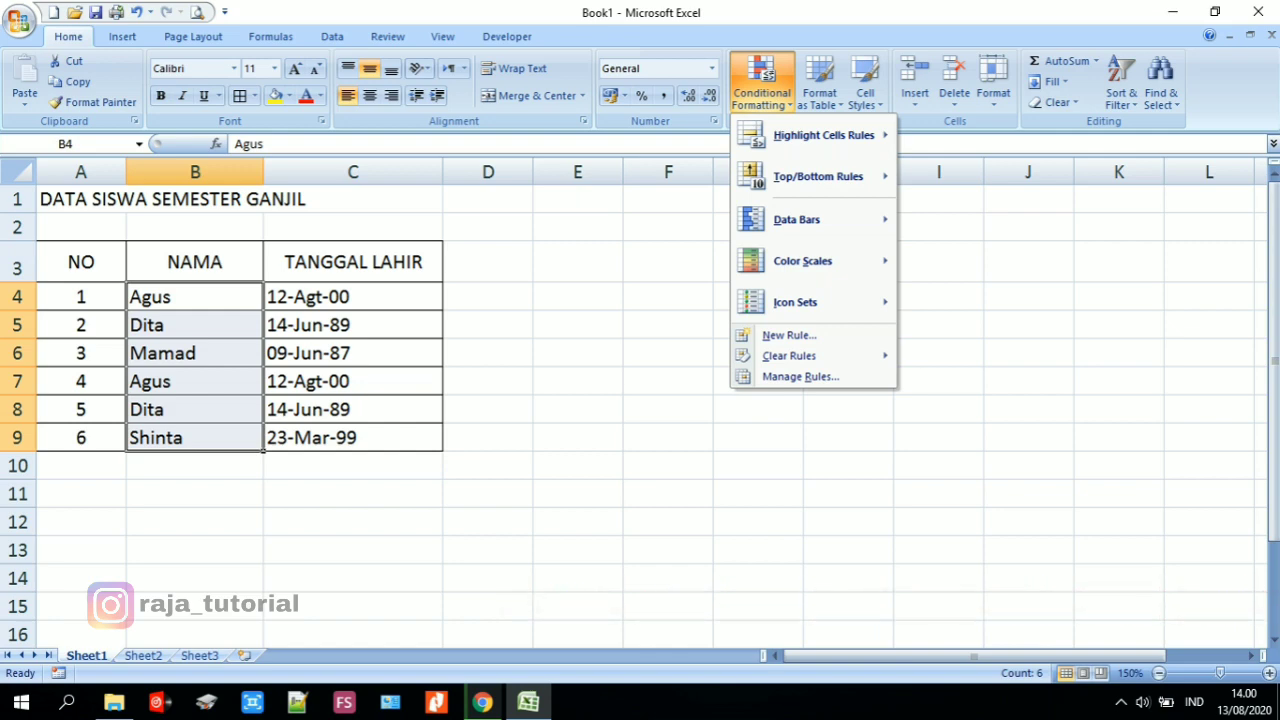
mouse_move(824, 135)
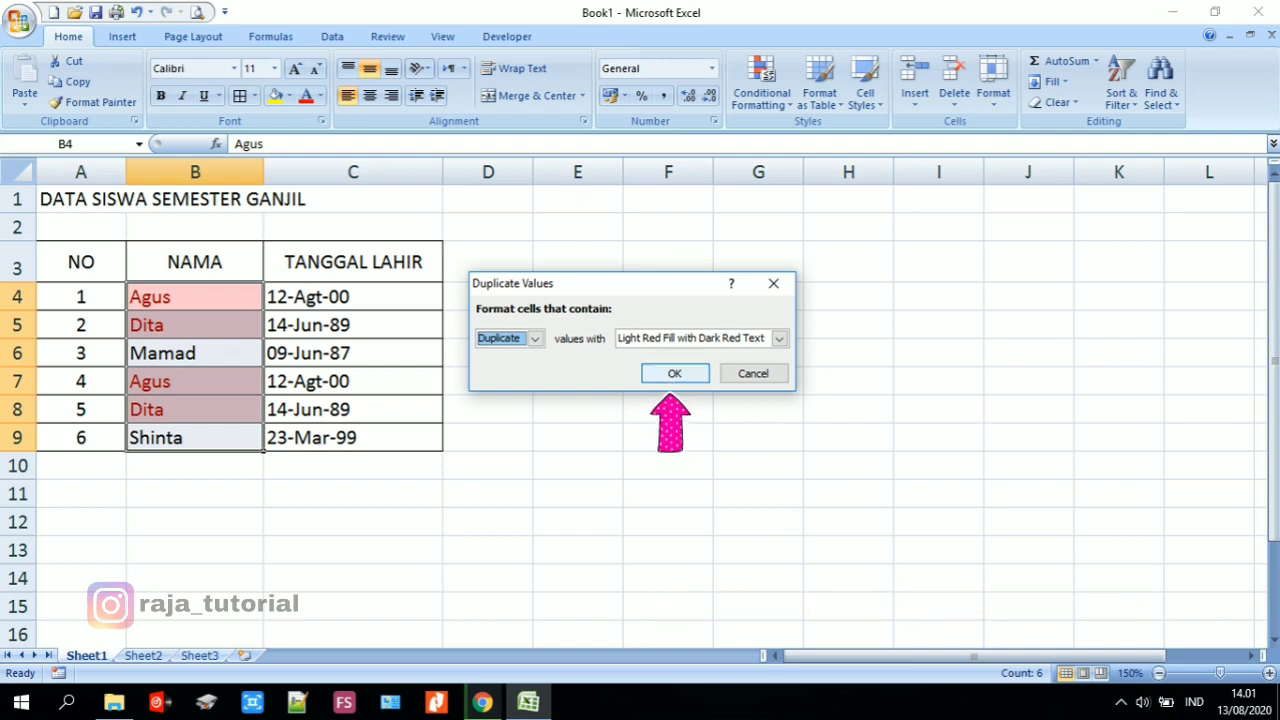
left_click(675, 373)
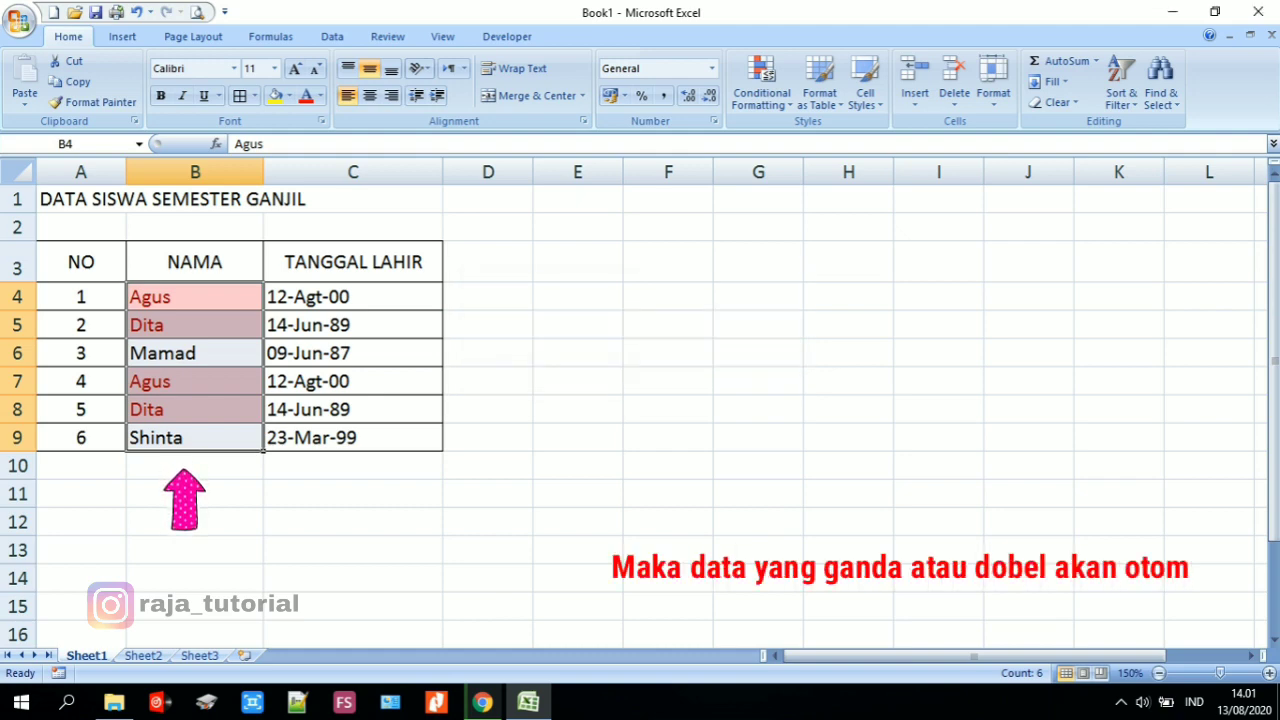
Check the highlighted duplicate pairs in the NAMA column by selecting B4 with B7, and B5 and B8
left_click(668, 262)
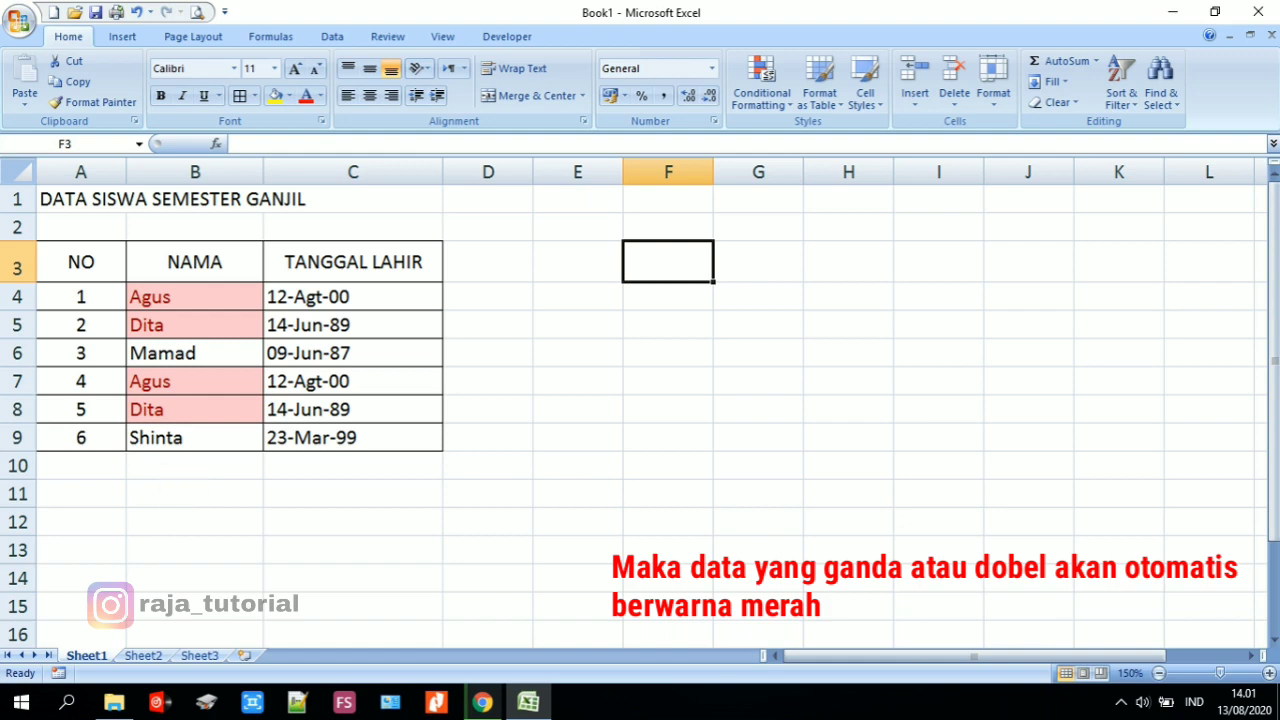
left_click(195, 297)
left_click(195, 381, "ctrl")
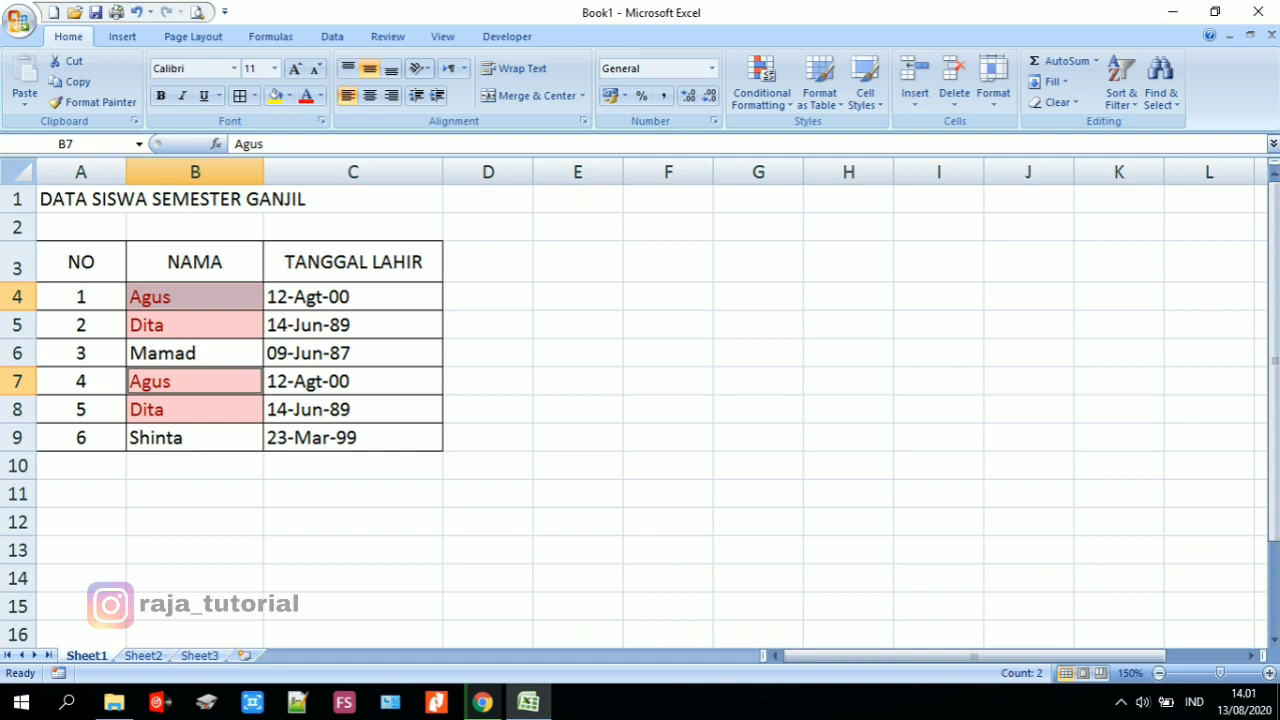
left_click(195, 325)
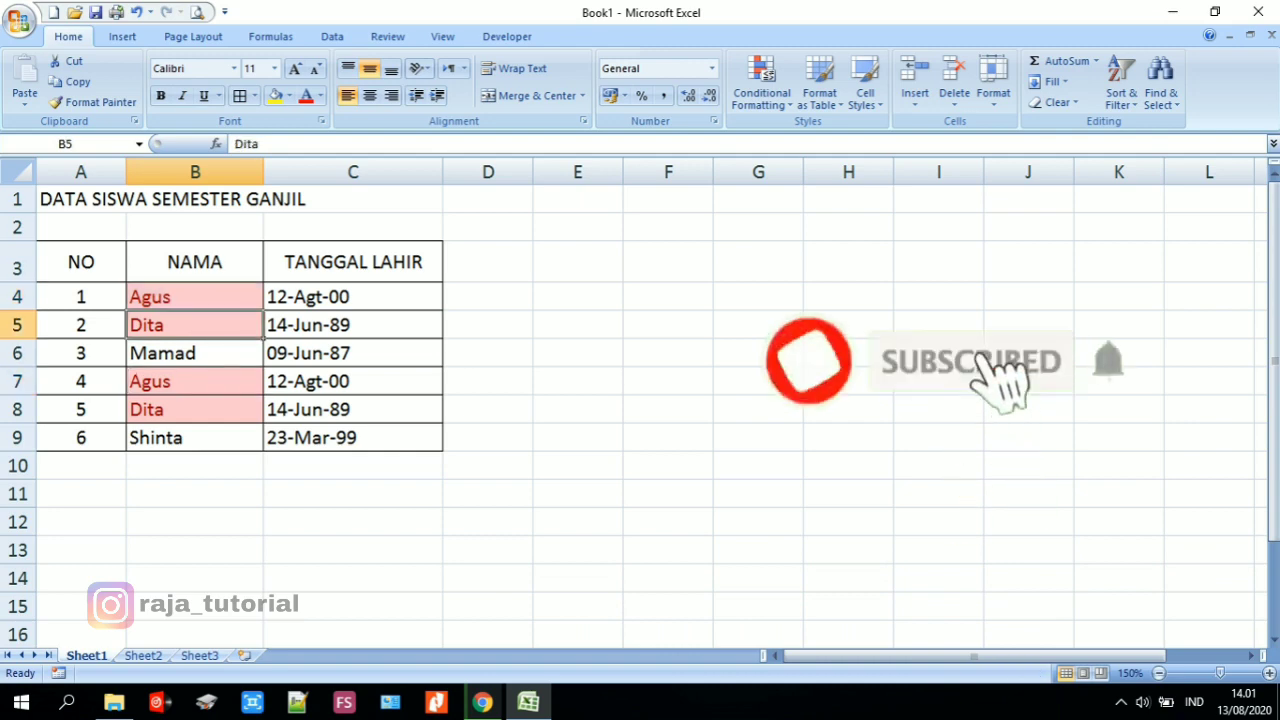
left_click(195, 409)
left_click(668, 297)
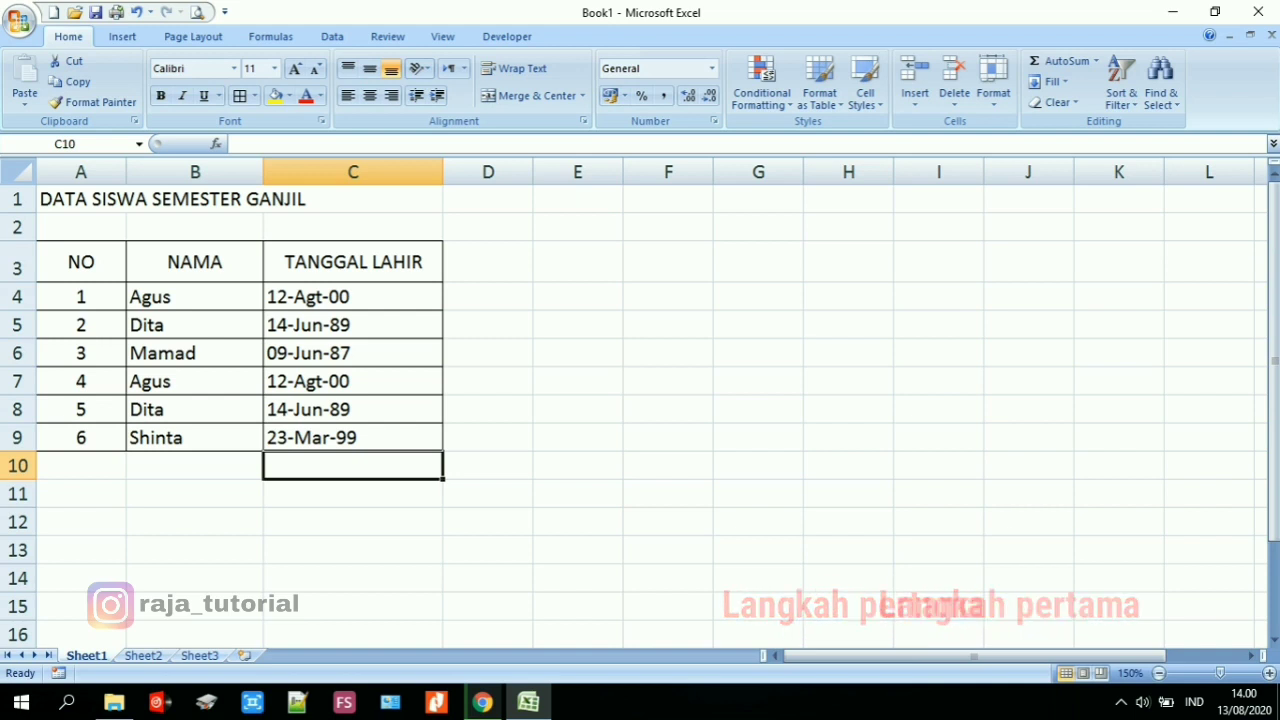
Highlight duplicate names in B4:B9 with a Duplicate Values conditional formatting rule using Light Red Fill with Dark Red Text
left_click(195, 297)
left_click_drag(195, 297, 195, 437)
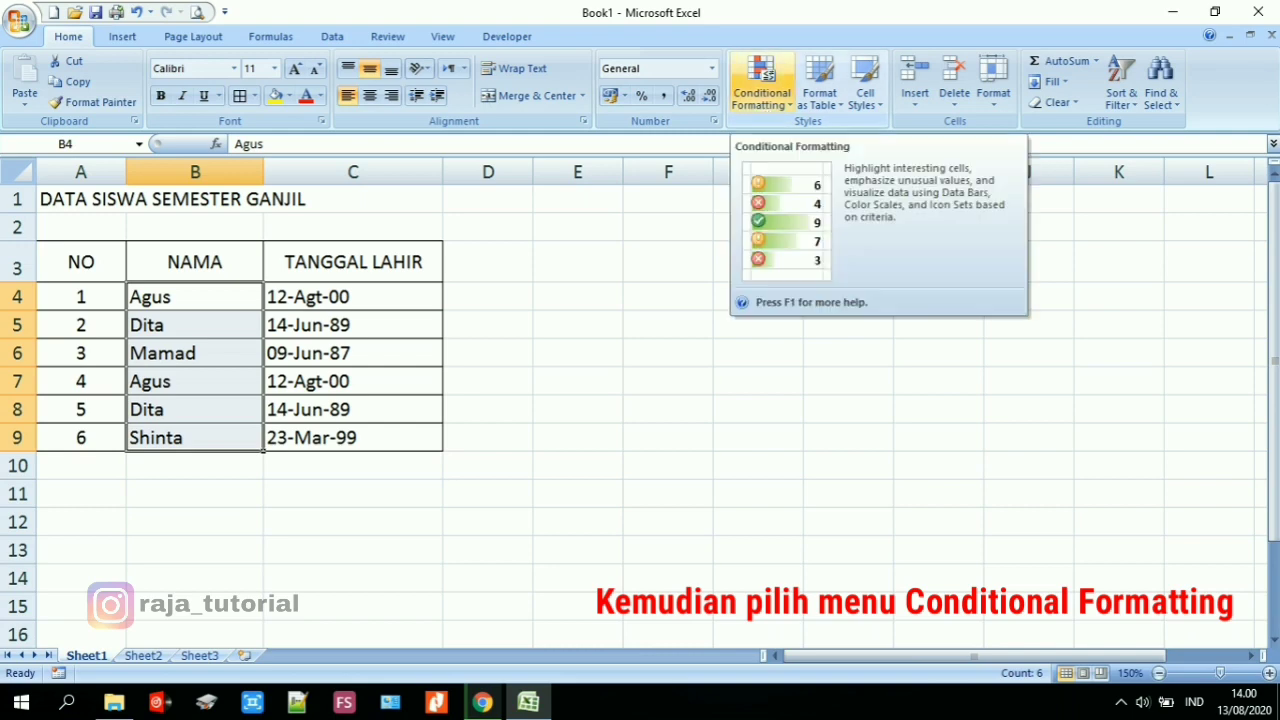
left_click(762, 85)
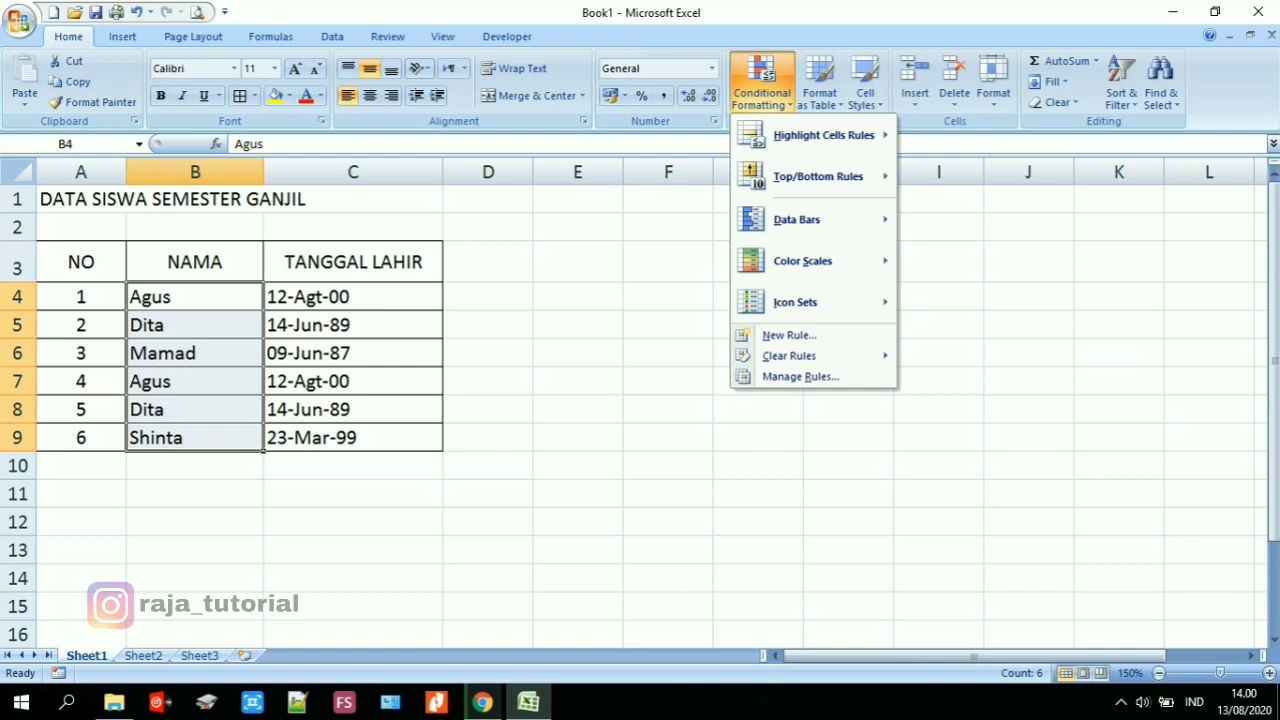
mouse_move(824, 135)
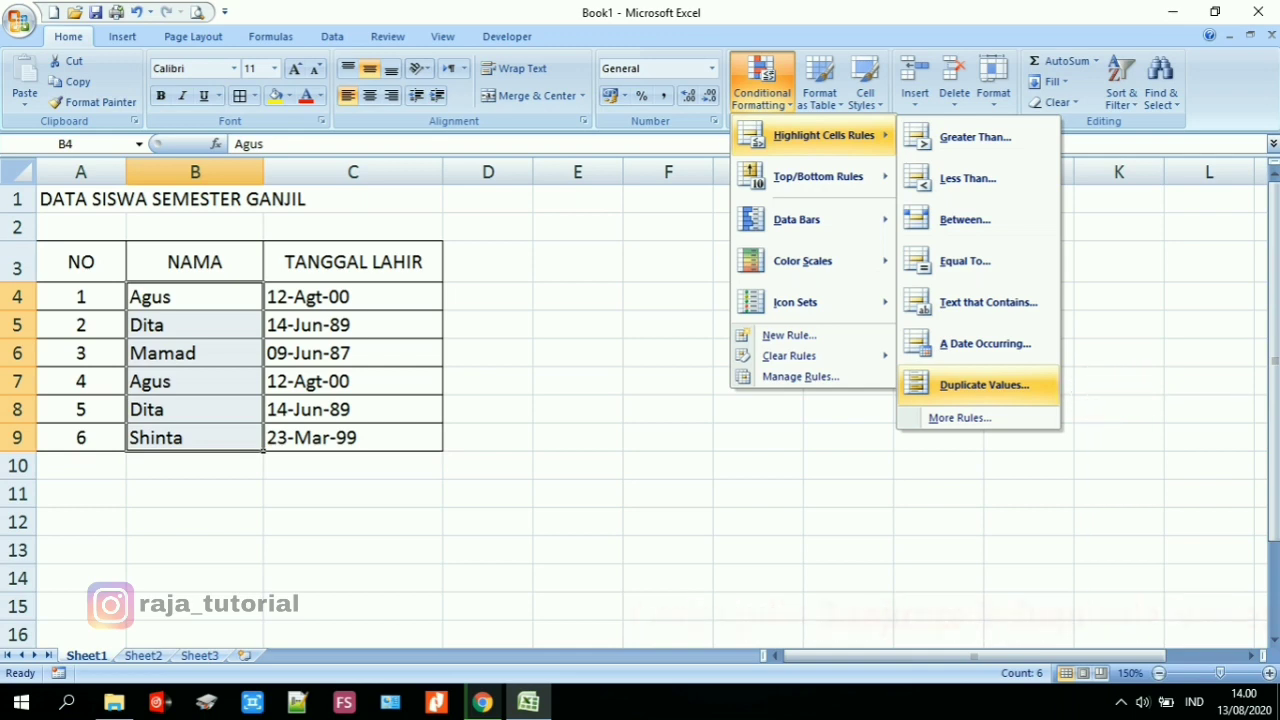
left_click(984, 385)
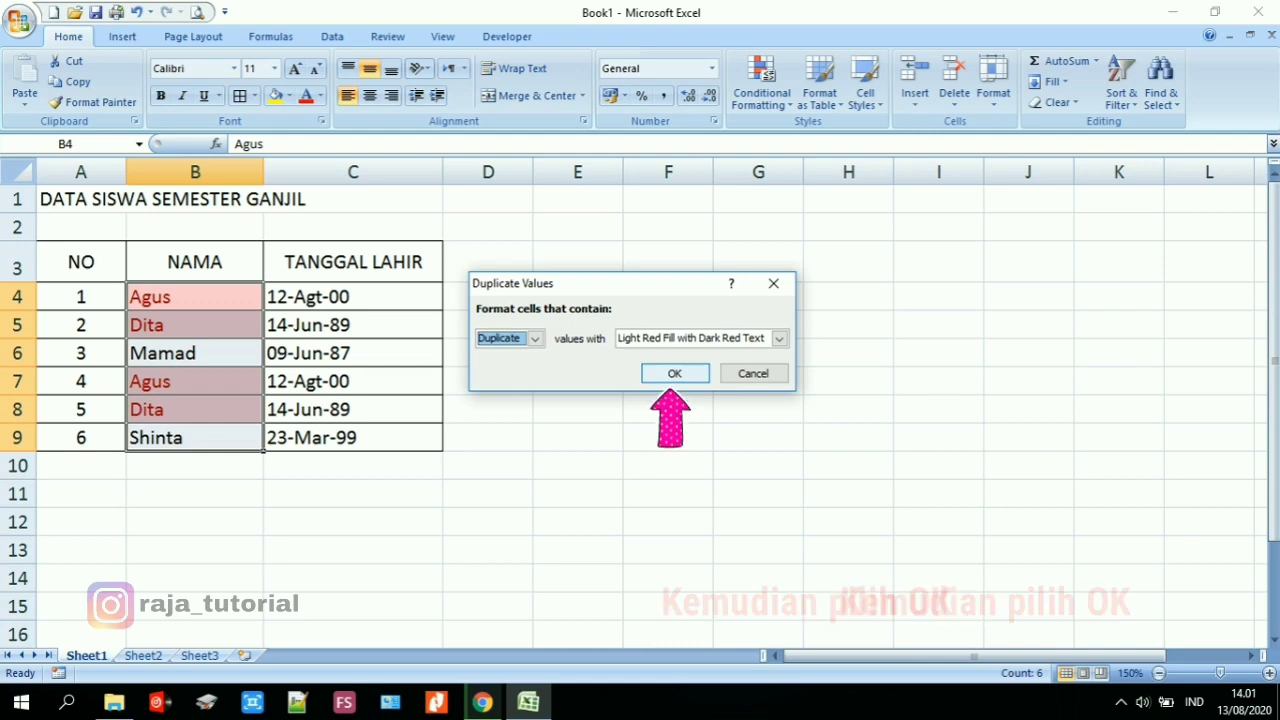
key("Return")
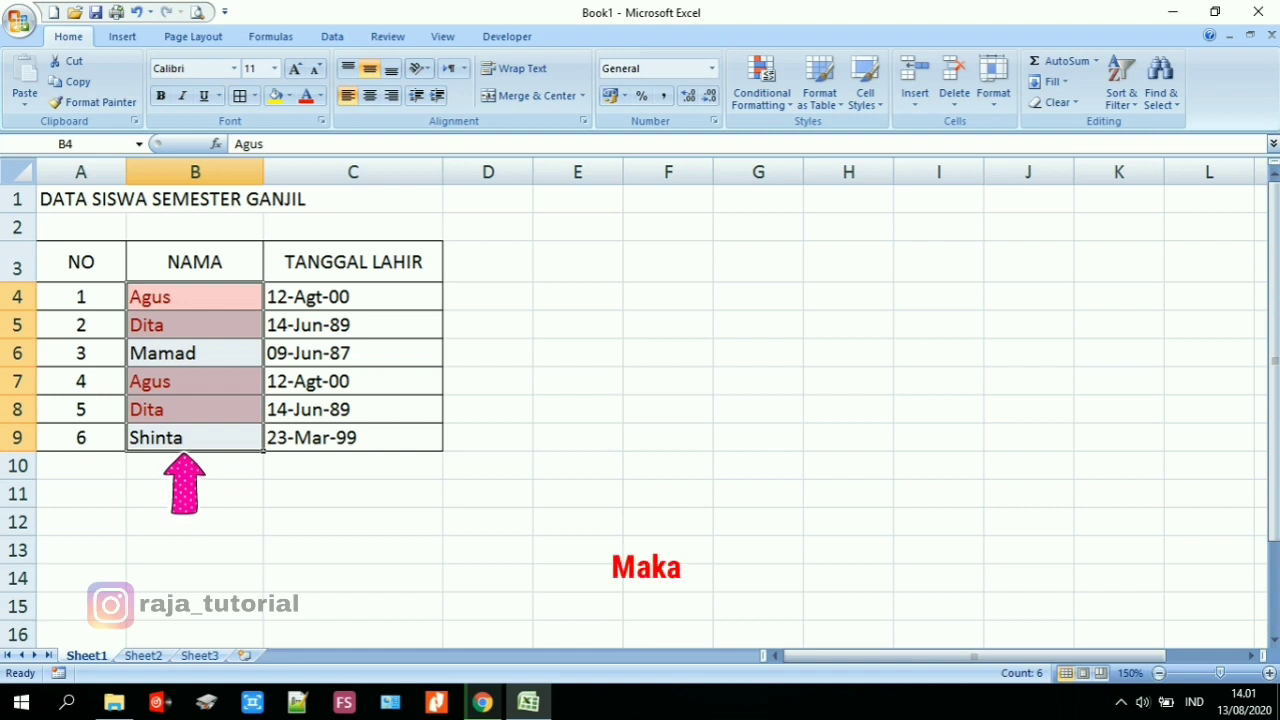
Review the repeated names marked by the rule, comparing B4 with B7 and B5 with B8
left_click(668, 262)
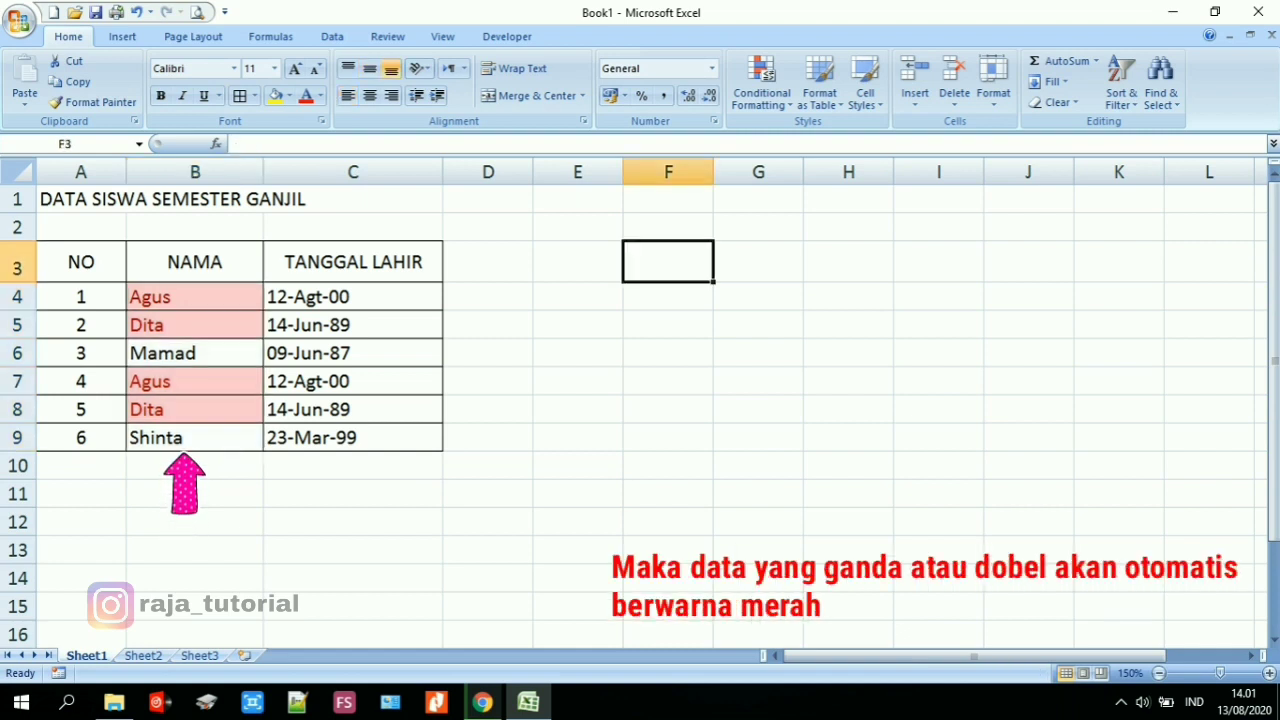
left_click(195, 297)
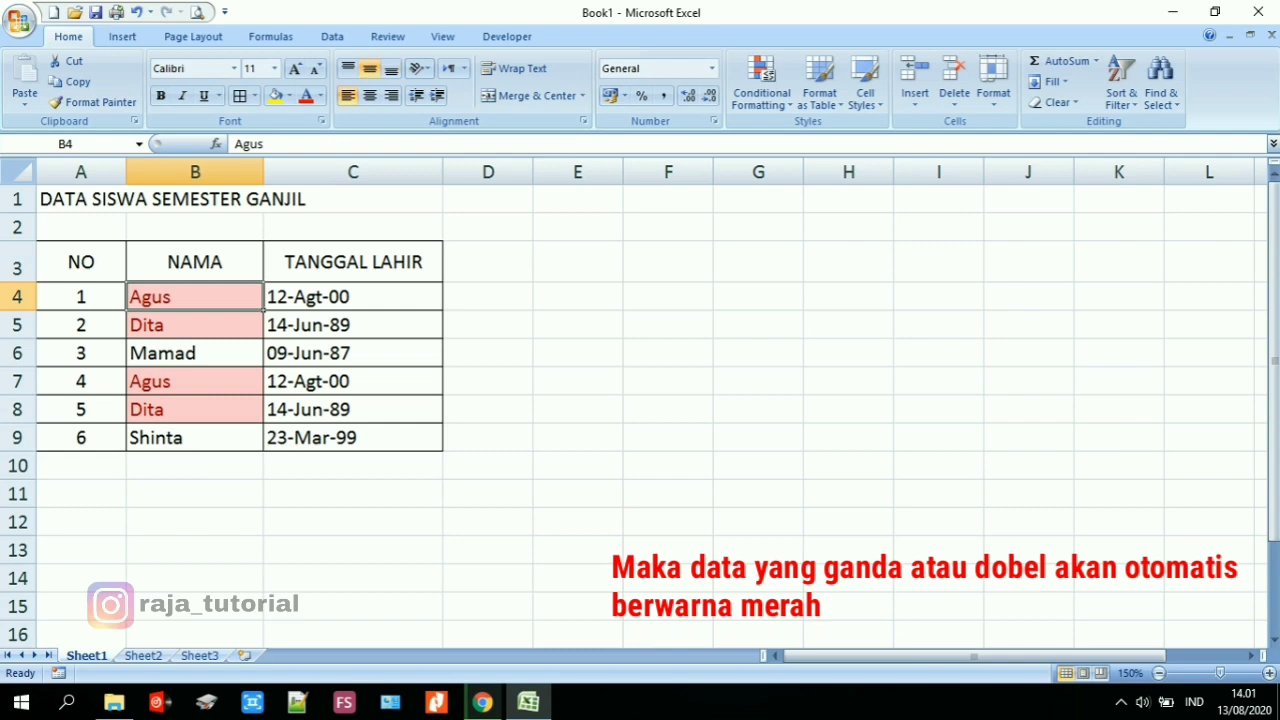
left_click(195, 381, "ctrl")
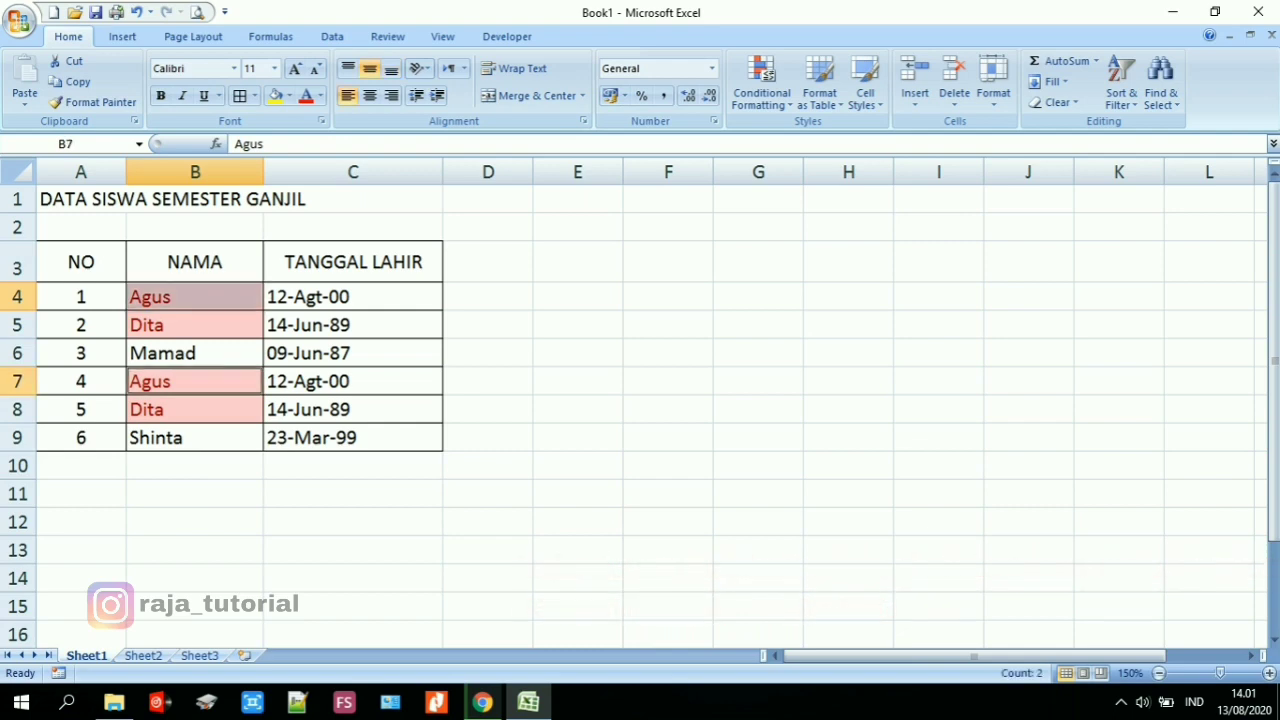
left_click(195, 325)
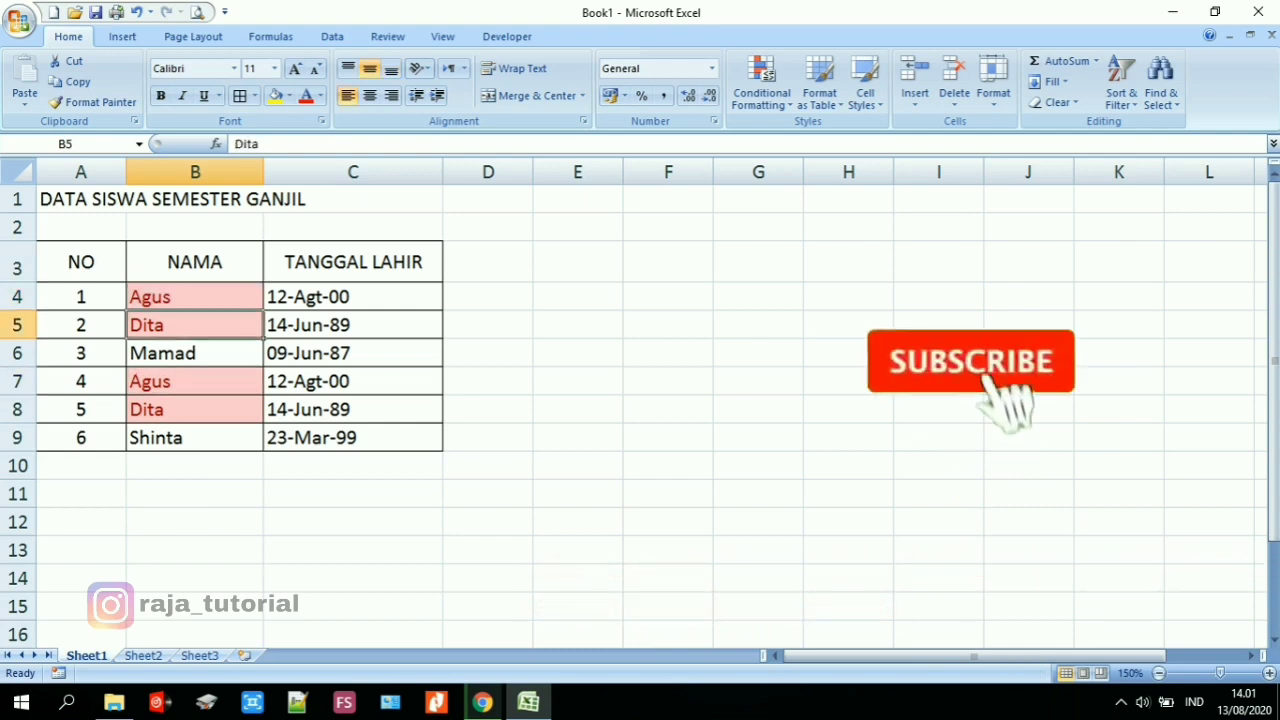
left_click(195, 409)
left_click(668, 297)
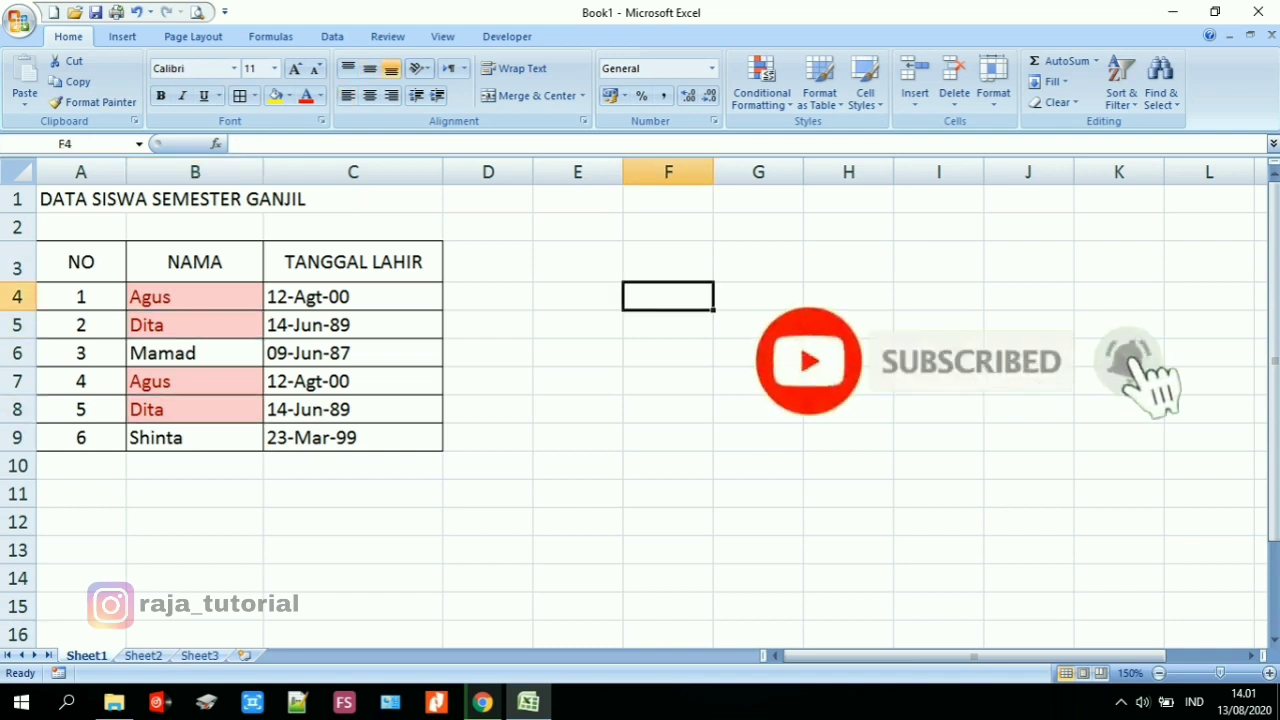